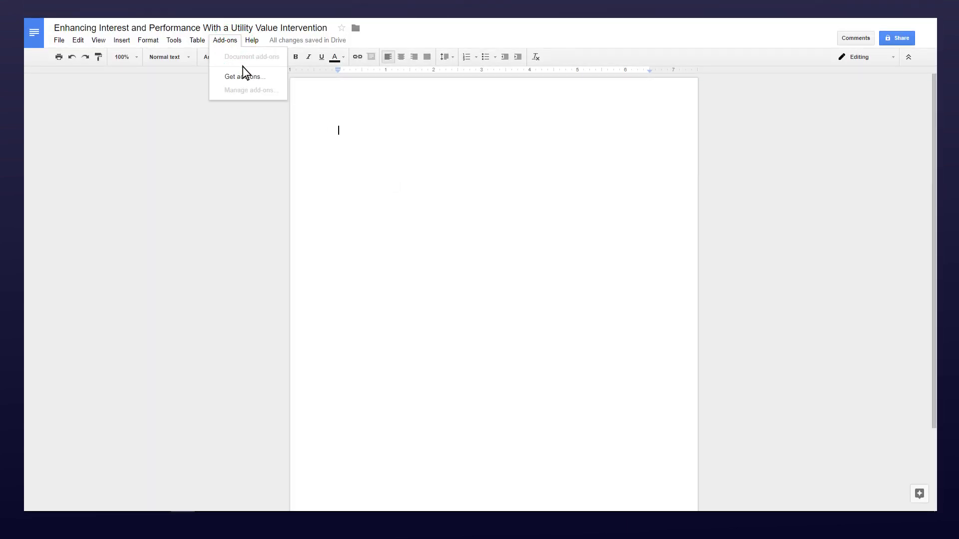
# Step: Install the free Writing Mentor add-on from the add-ons gallery and allow its permissions
pyautogui.click(251, 79)
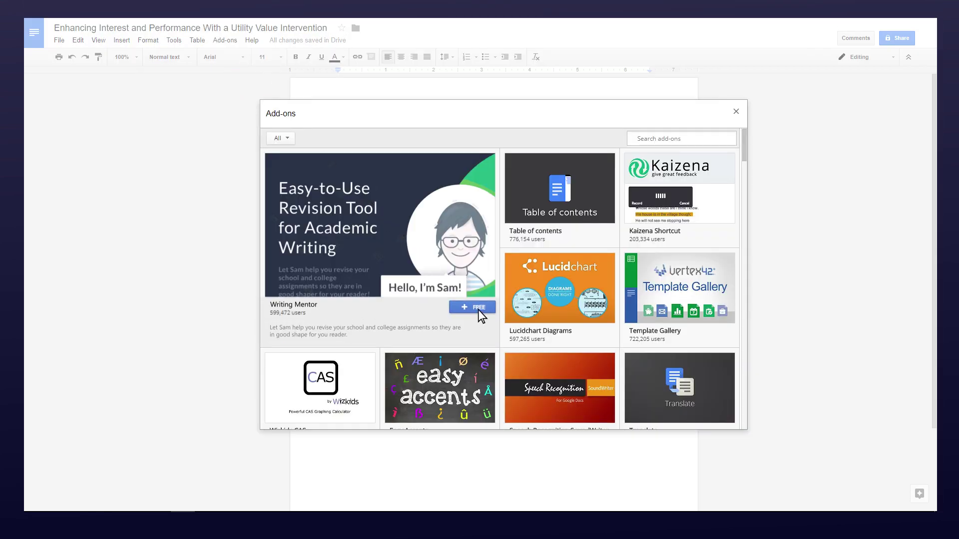
pyautogui.click(478, 309)
pyautogui.click(605, 357)
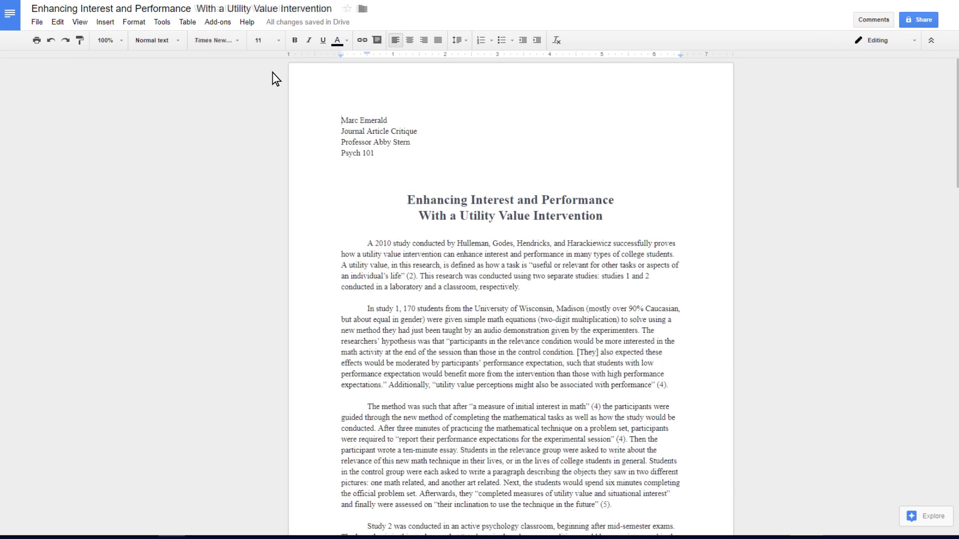
# Step: Start Writing Mentor from the Add-ons menu and choose the Extended Writing mode
pyautogui.click(218, 24)
pyautogui.moveTo(253, 111)
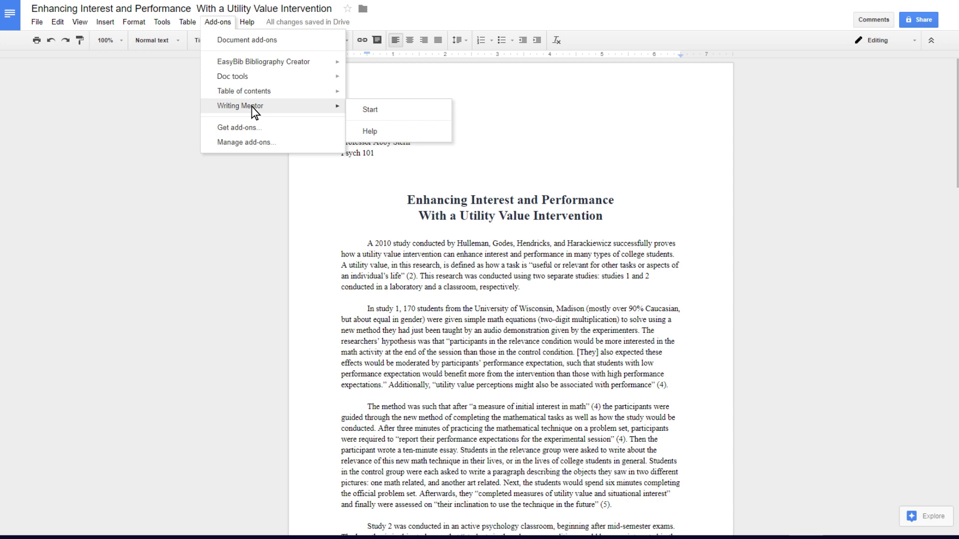
pyautogui.click(382, 112)
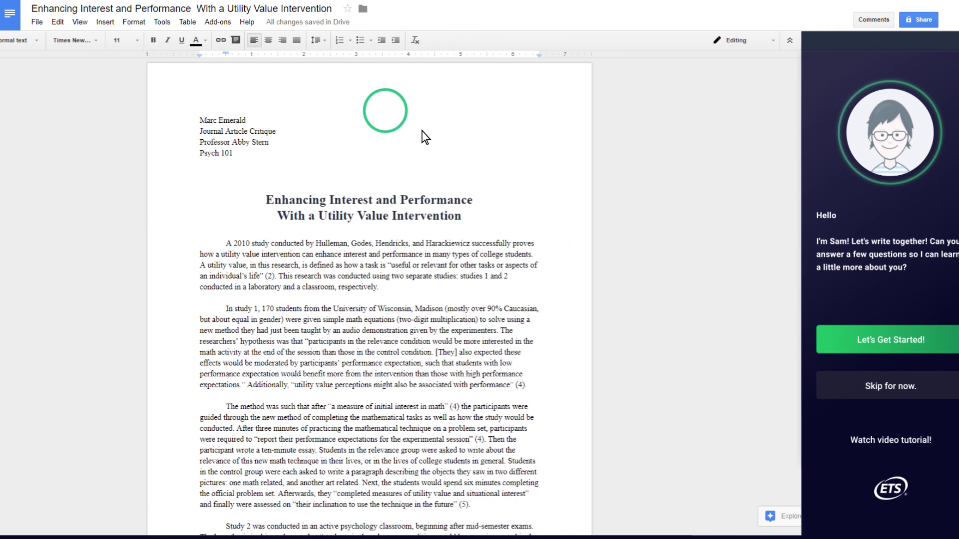
pyautogui.click(870, 351)
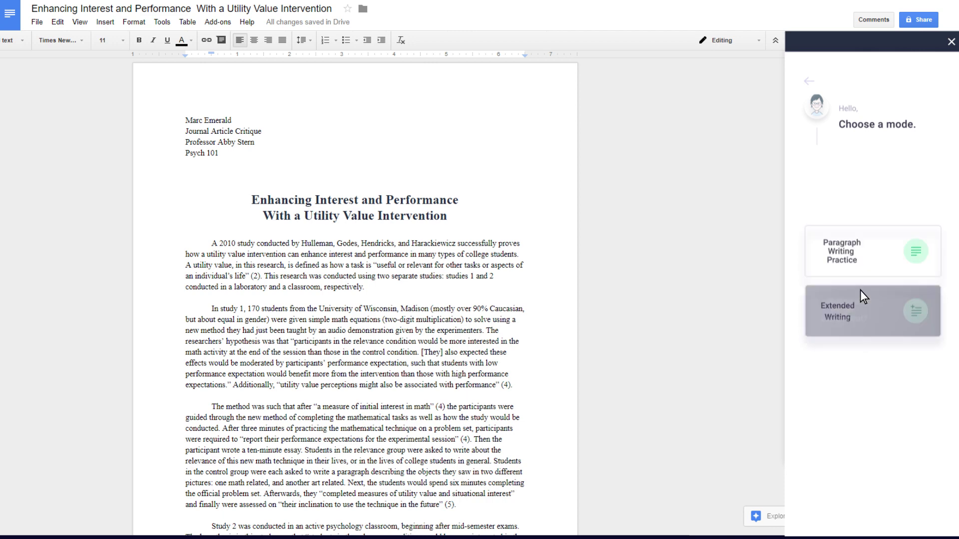
pyautogui.click(862, 269)
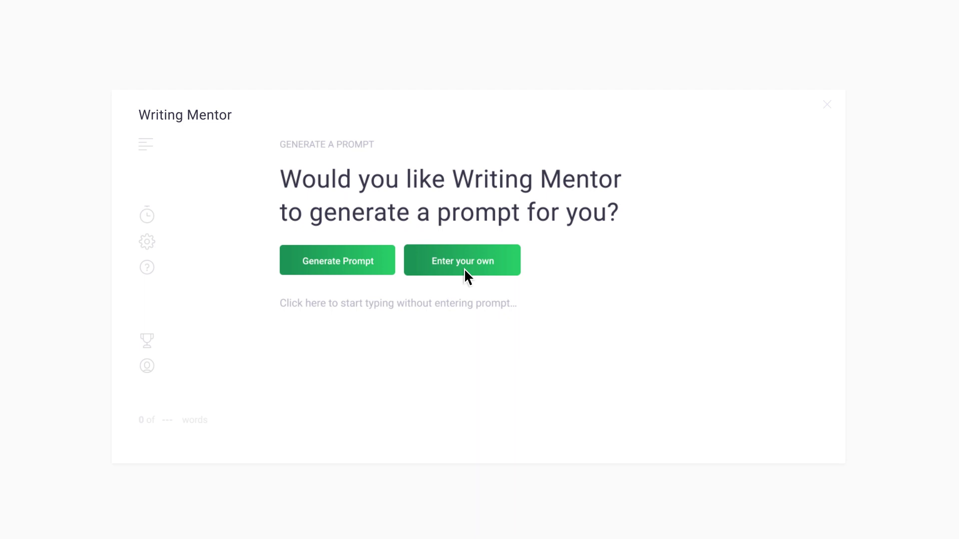
# Step: Generate an Informational prompt, skipping the first suggestion to reach 'Do we need libraries?'
pyautogui.click(351, 272)
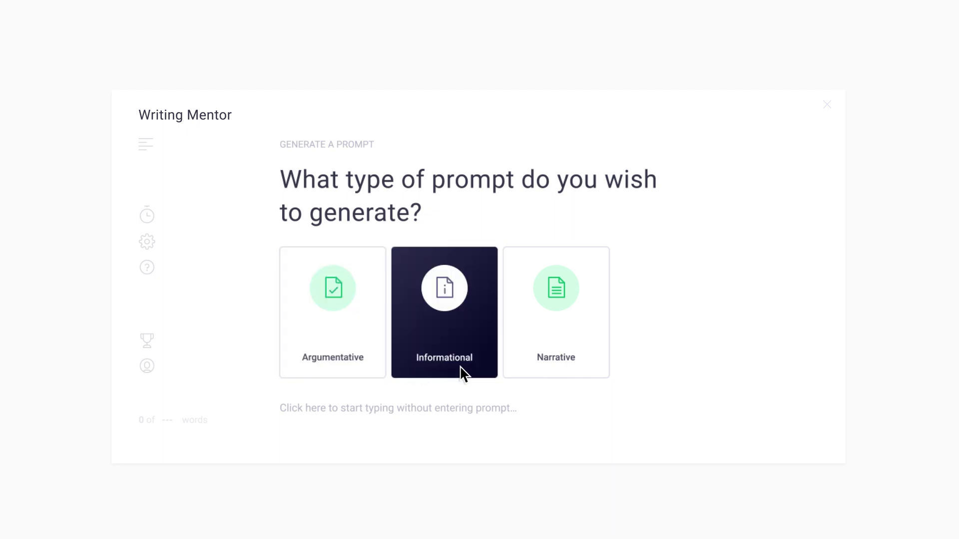
pyautogui.click(541, 367)
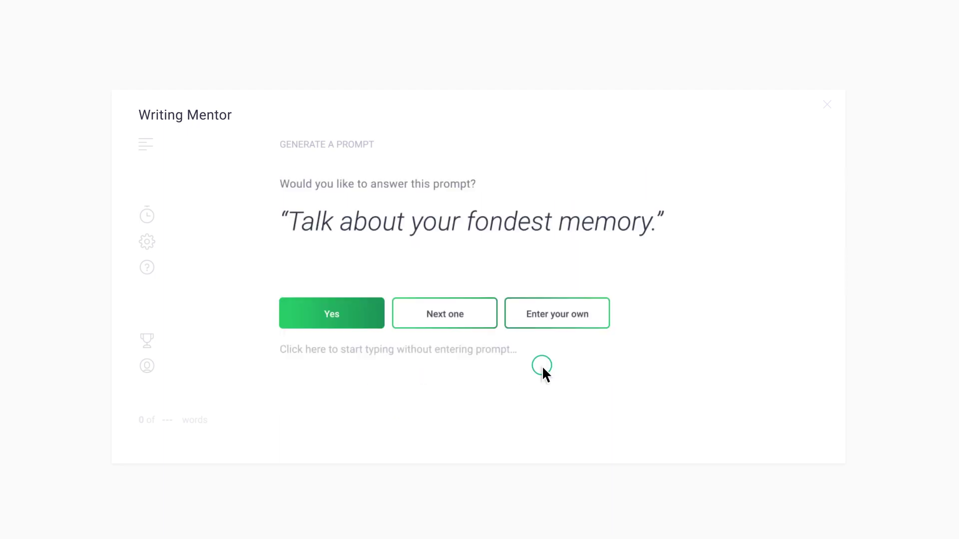
pyautogui.click(446, 322)
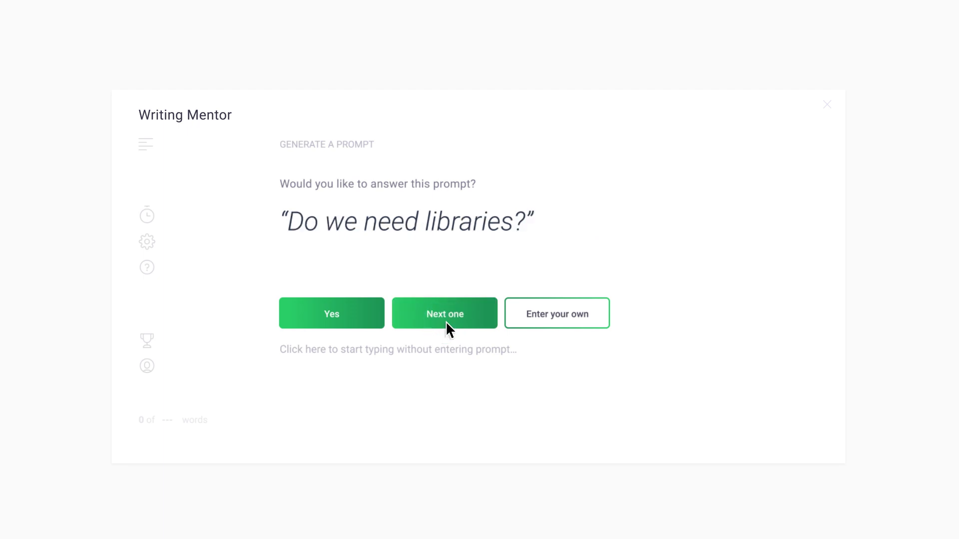
# Step: Accept the libraries prompt and write a paragraph beginning 'Libraries are really good places.'
pyautogui.click(373, 319)
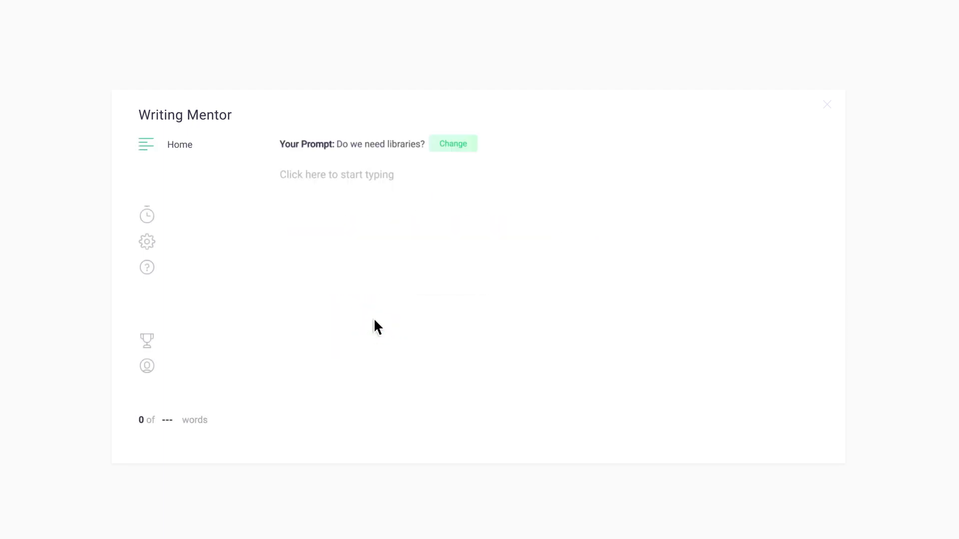
pyautogui.write('Libraries are really good places.')
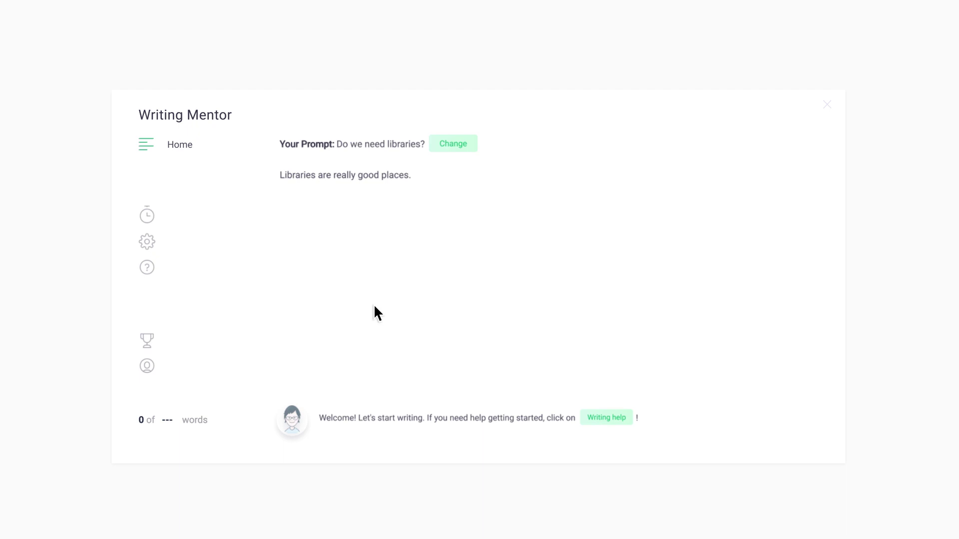
pyautogui.write(' I think we do need them The library is a quiet place. I can study and there is no noise there. There is also a computer that I')
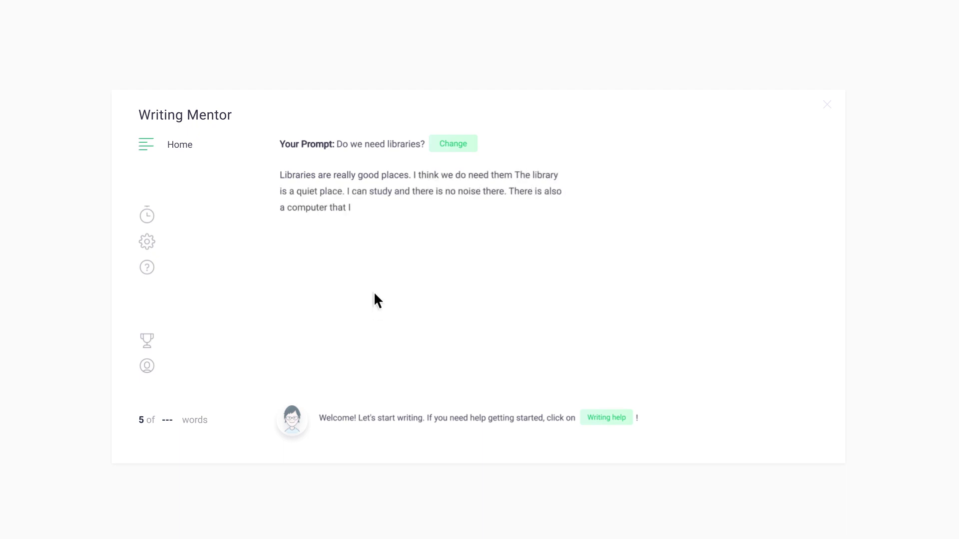
pyautogui.write(' can use in the library. sometimes my friends and I meet at thes library to study together. I think we do need libraries. I think we do need libraries.')
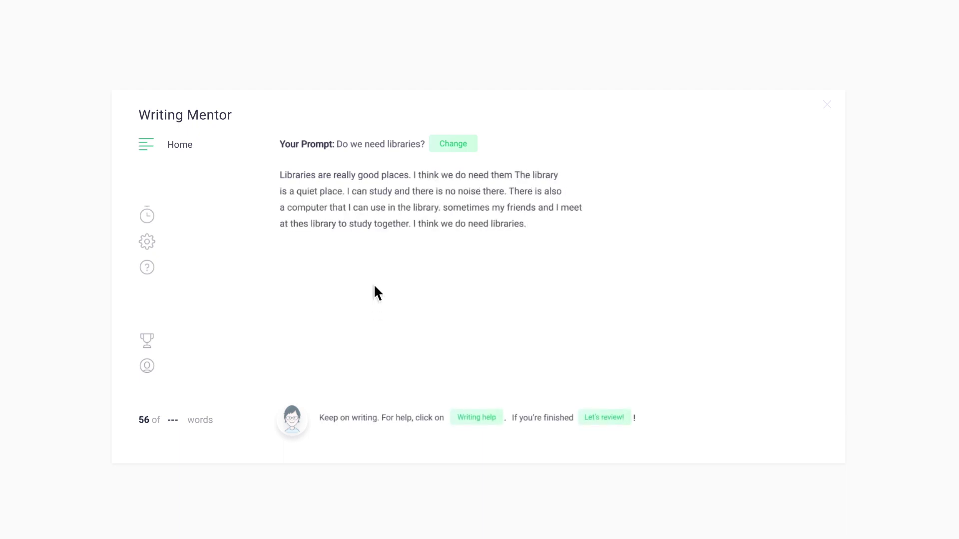
pyautogui.click(589, 420)
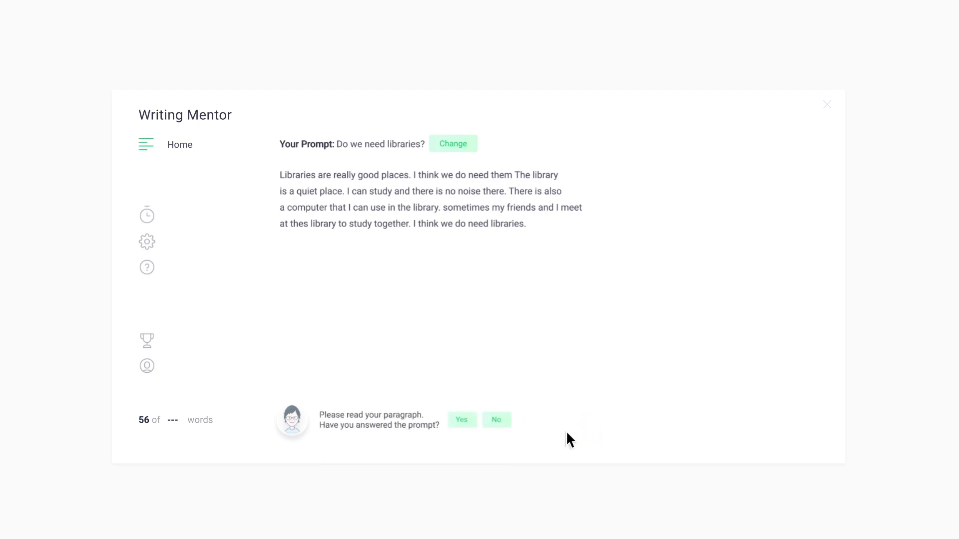
# Step: Confirm the paragraph answers the prompt, set its first sentence as the topic sentence, and begin proofreading
pyautogui.click(471, 421)
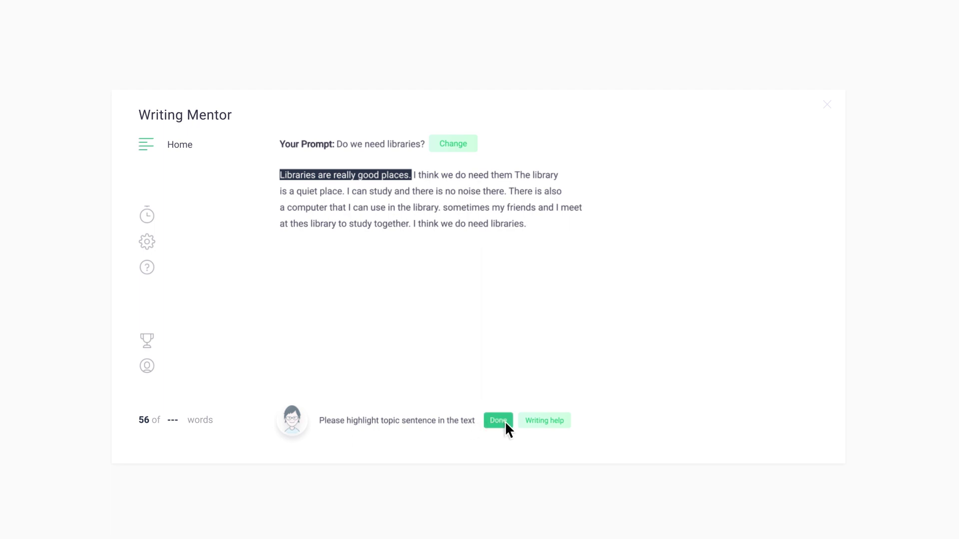
pyautogui.click(505, 421)
pyautogui.click(427, 421)
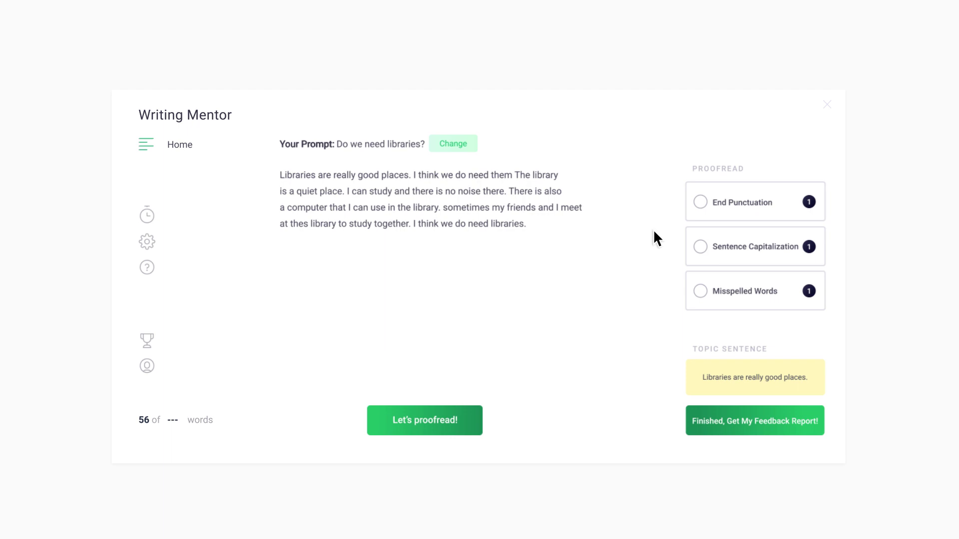
# Step: Run the end punctuation, capitalization and spelling checks, correct 'thes' to 'the', then reselect the topic sentence
pyautogui.click(713, 211)
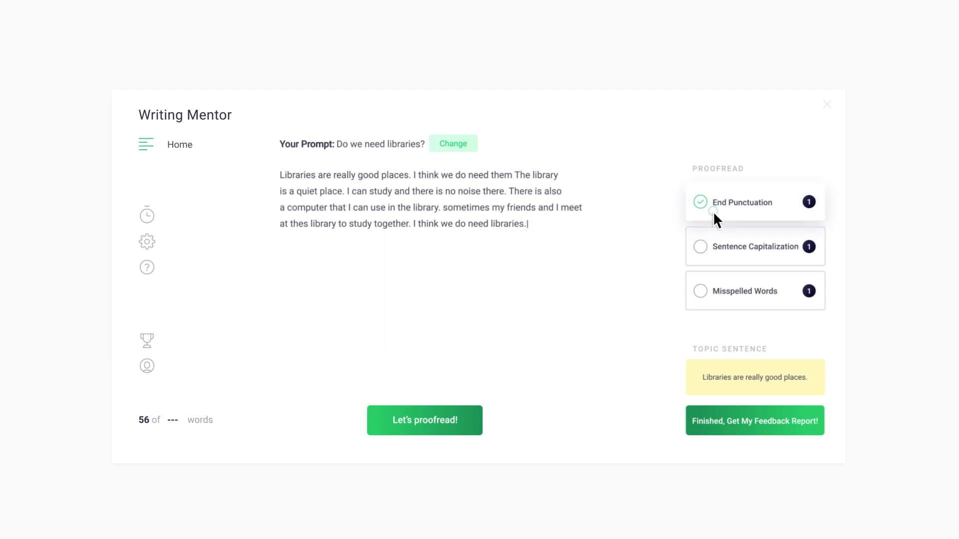
pyautogui.click(716, 259)
pyautogui.click(716, 302)
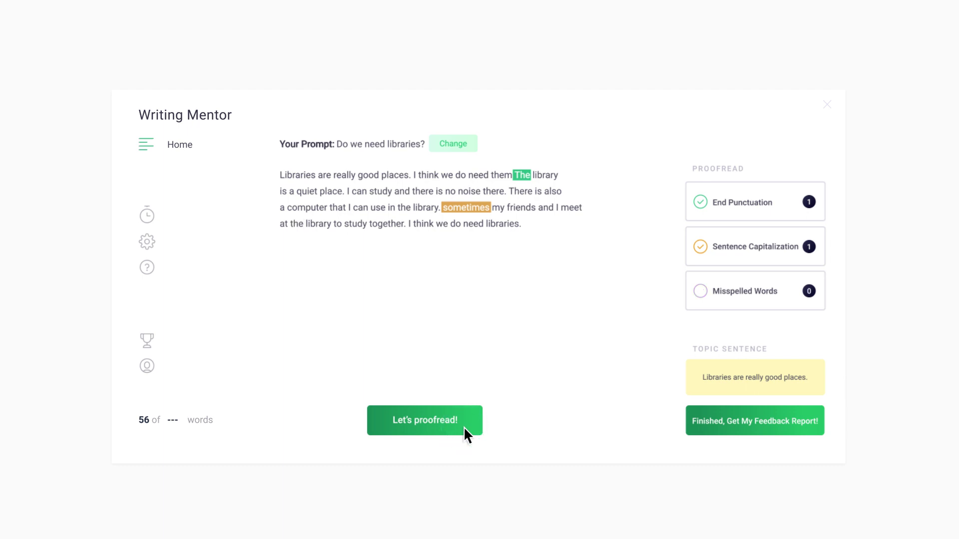
pyautogui.click(733, 389)
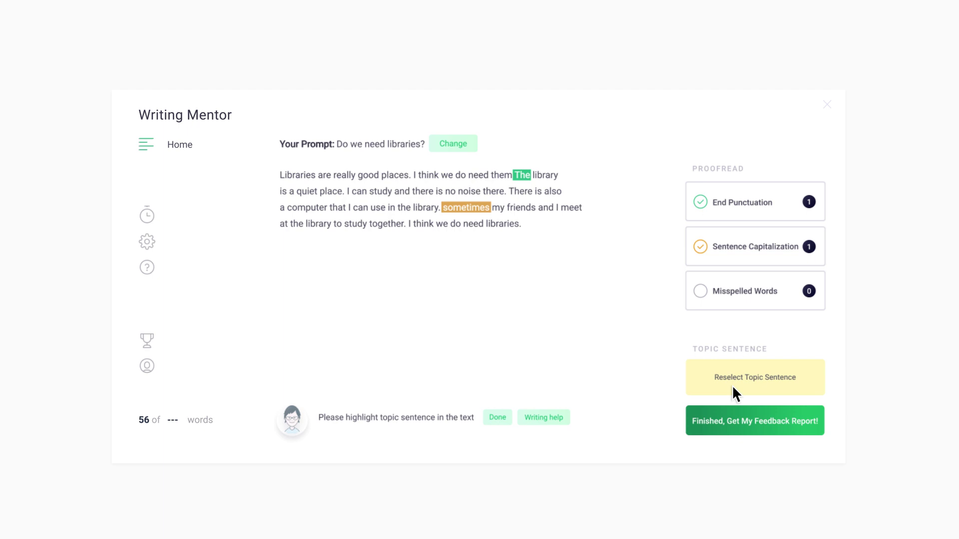
# Step: Produce the feedback report for the 56-word libraries paragraph, read it, and return to writing
pyautogui.click(760, 432)
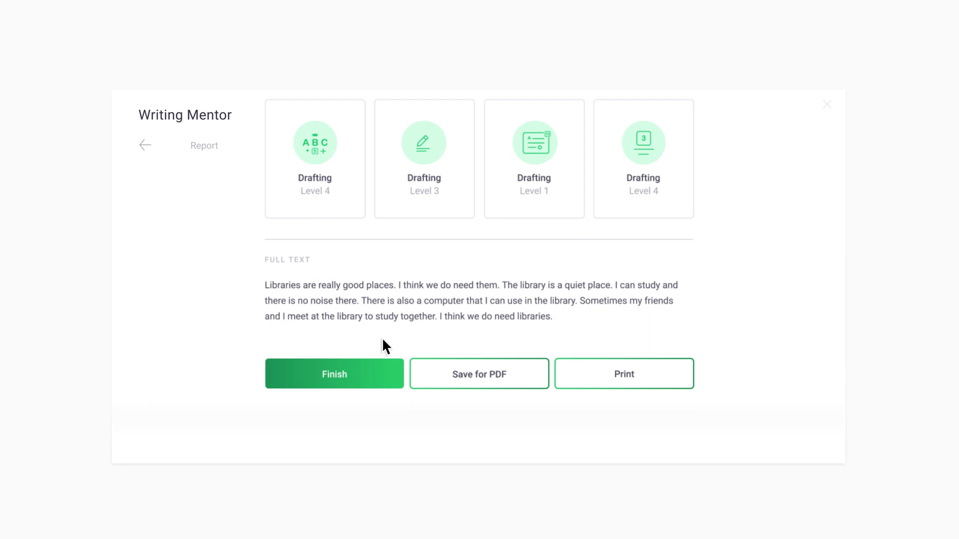
pyautogui.click(382, 374)
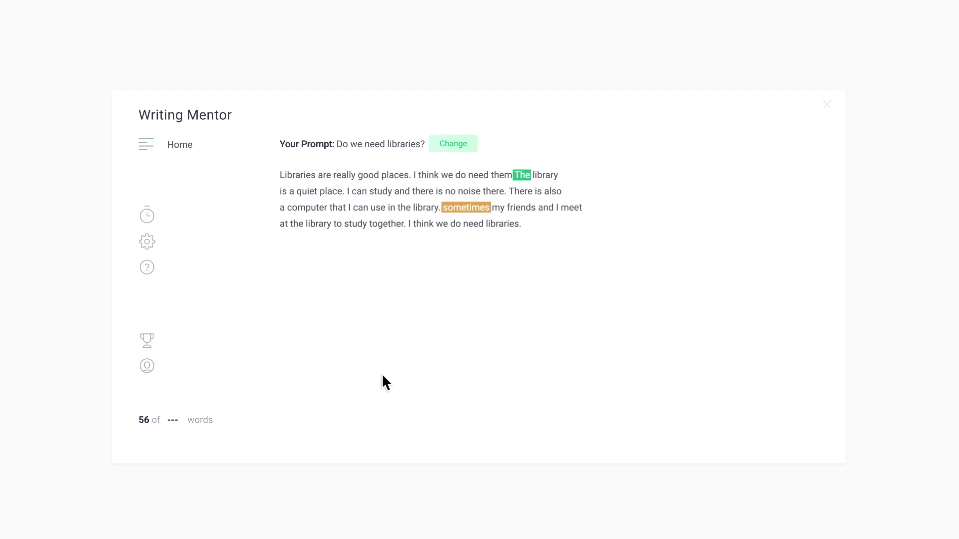
# Step: Browse the sidebar's saved reports, timer, writing help, badges and profile pages, ending on Home
pyautogui.click(150, 369)
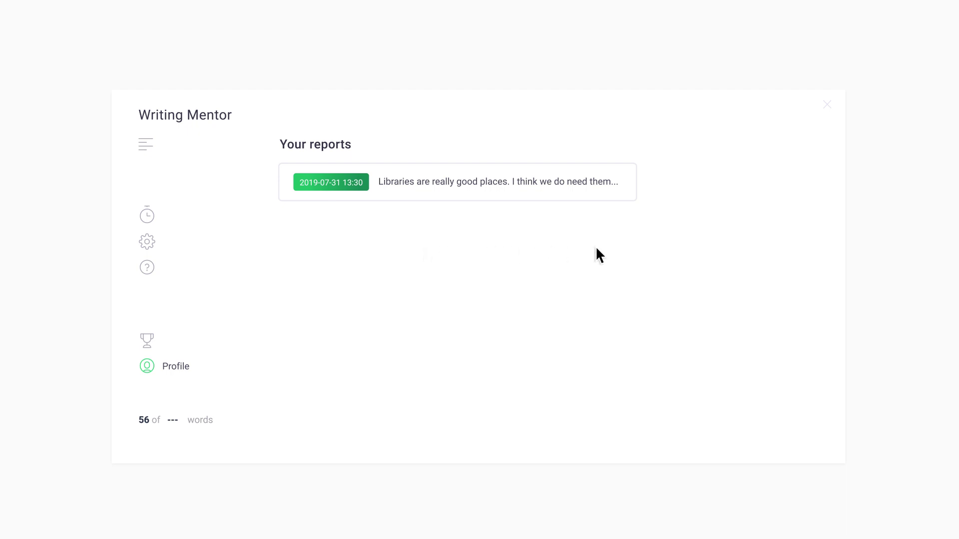
pyautogui.click(147, 217)
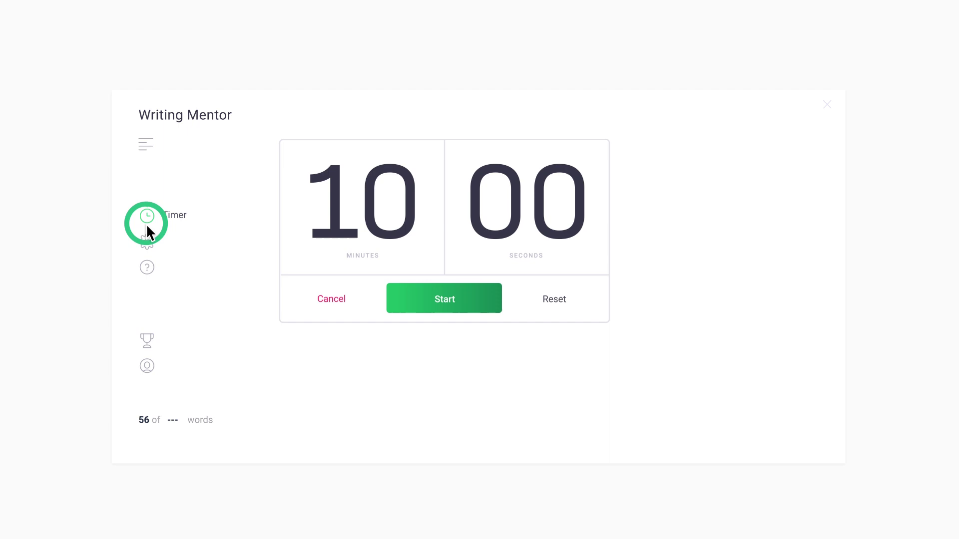
pyautogui.click(147, 269)
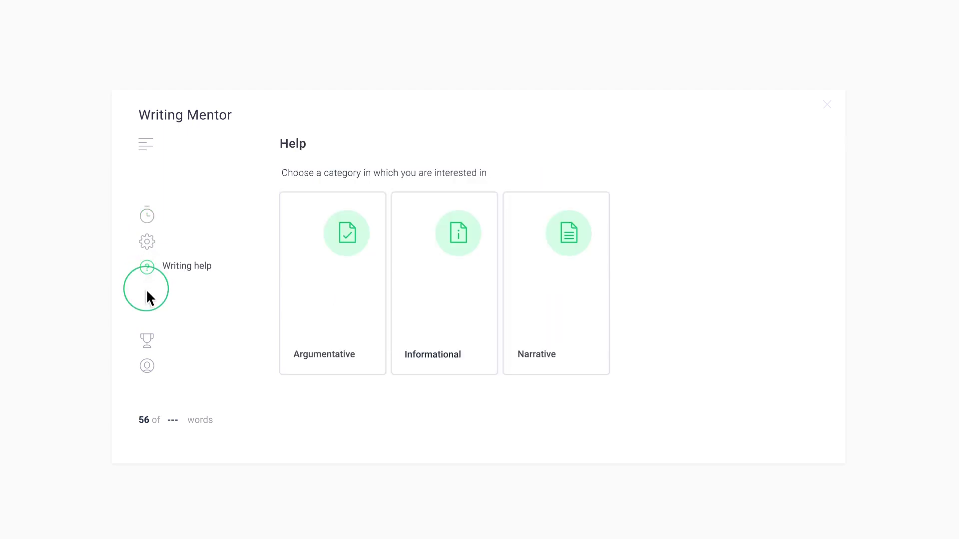
pyautogui.click(147, 342)
pyautogui.click(147, 367)
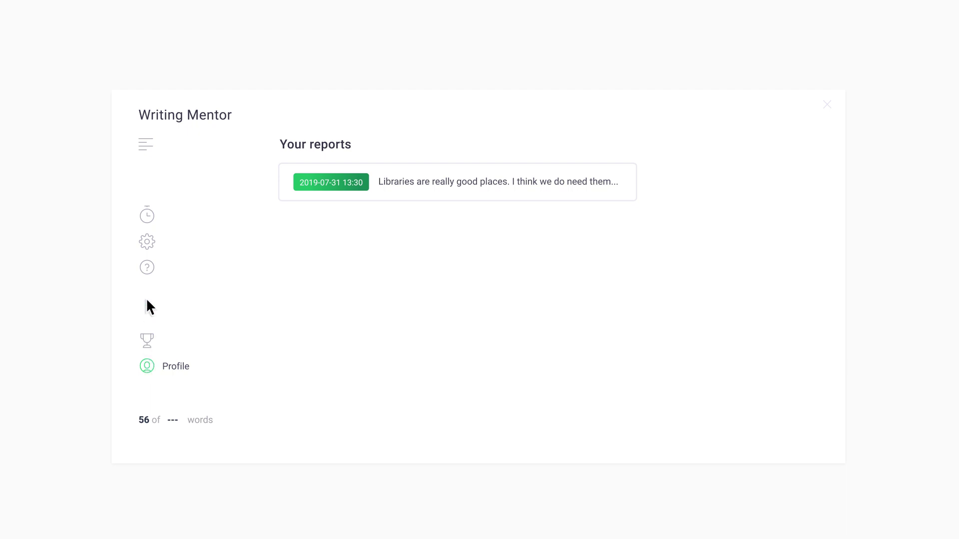
pyautogui.click(147, 145)
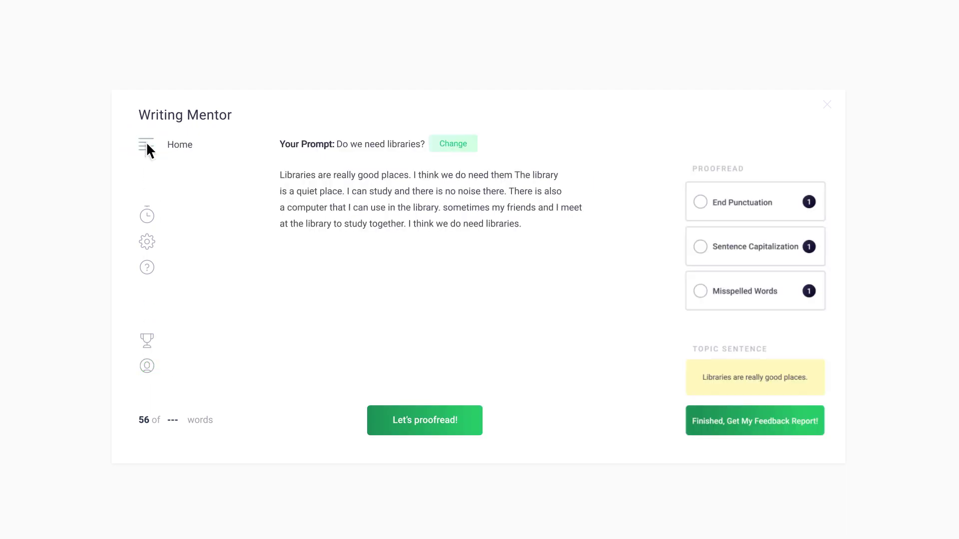
pyautogui.click(147, 268)
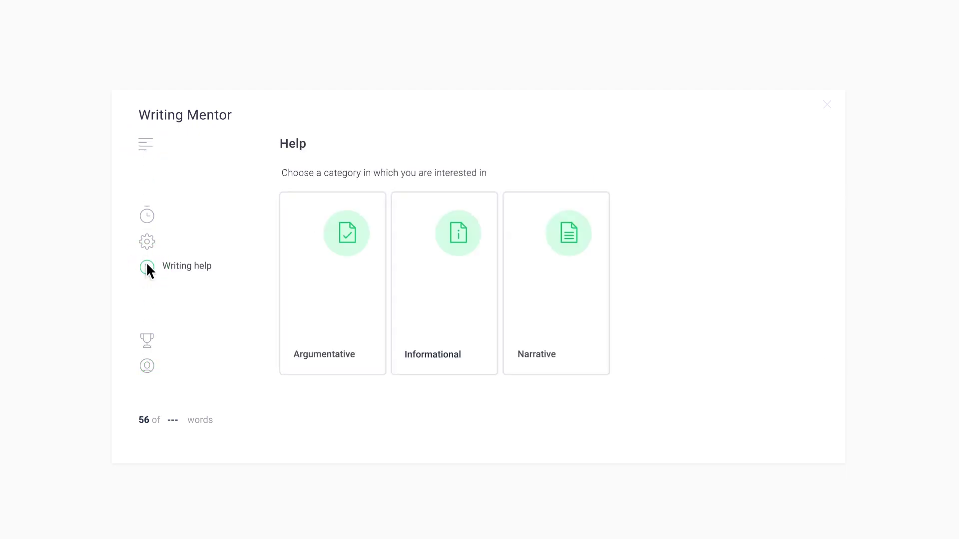
pyautogui.click(146, 150)
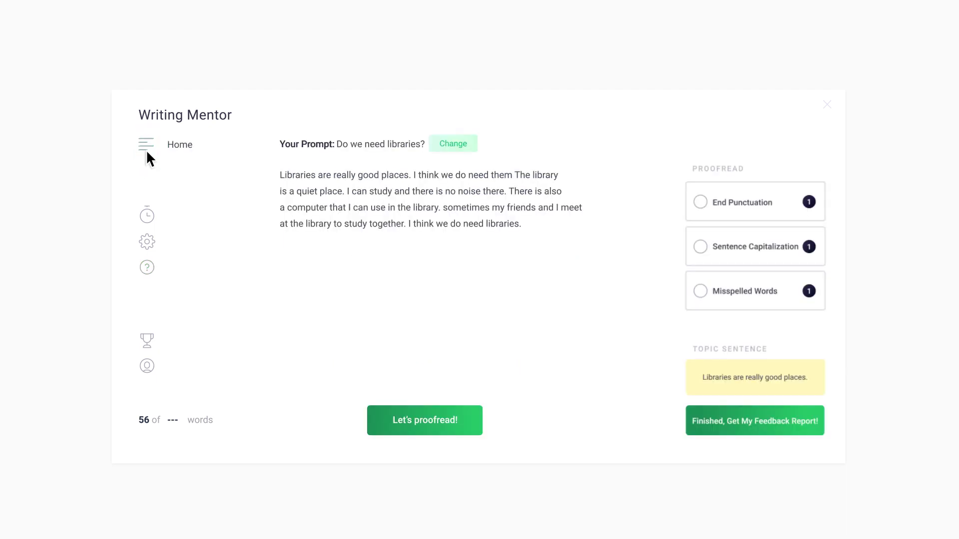
# Step: Switch to Extended Writing, then restart Writing Mentor on the utility value critique in Extended Writing mode
pyautogui.click(147, 242)
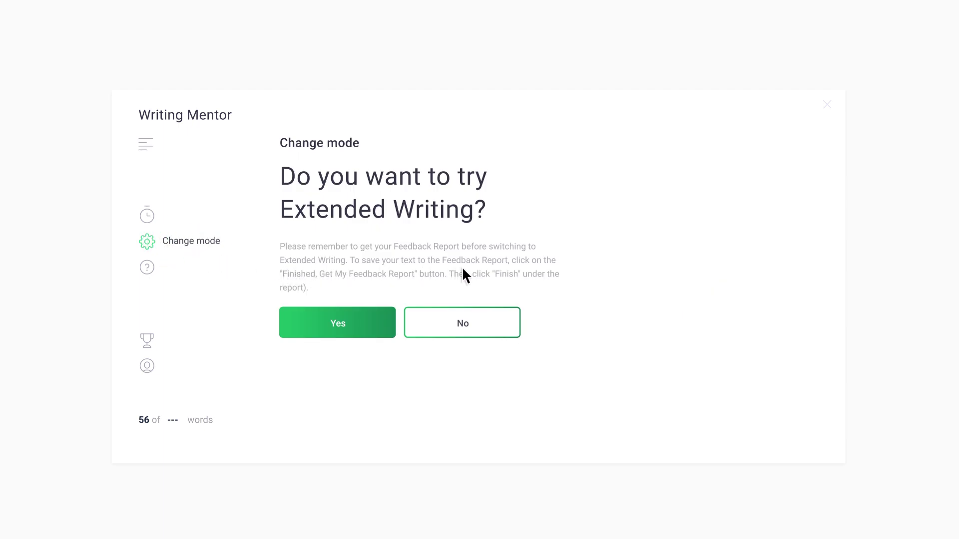
pyautogui.click(368, 324)
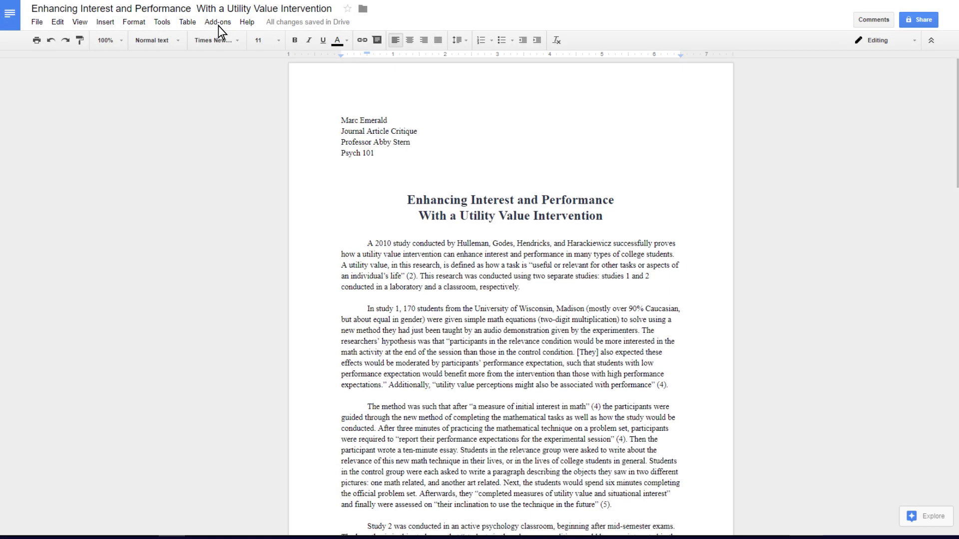
pyautogui.click(218, 26)
pyautogui.moveTo(255, 109)
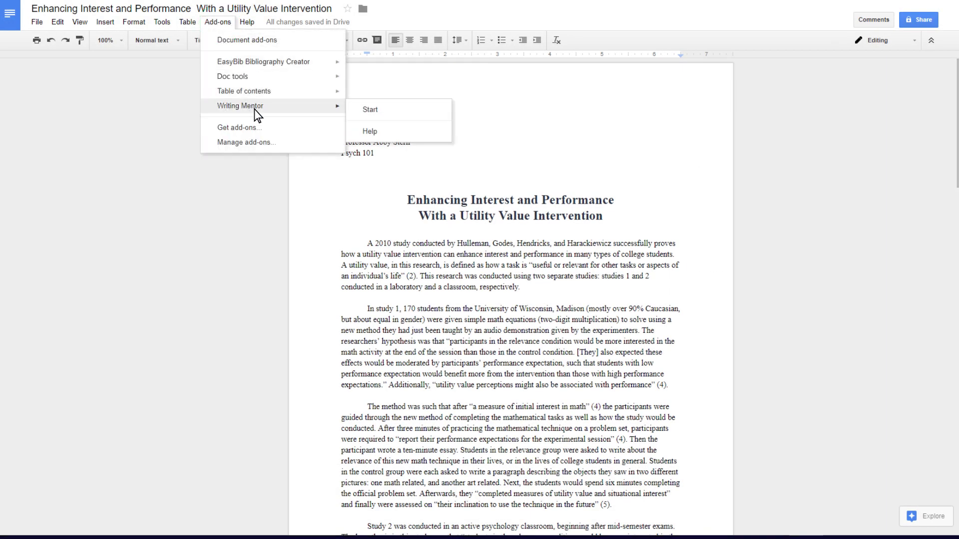
pyautogui.click(385, 112)
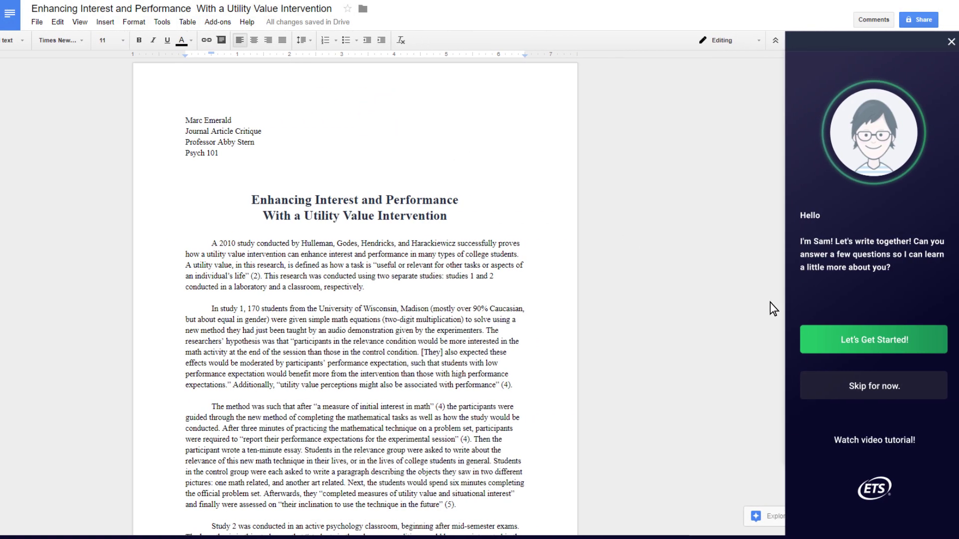
pyautogui.click(871, 353)
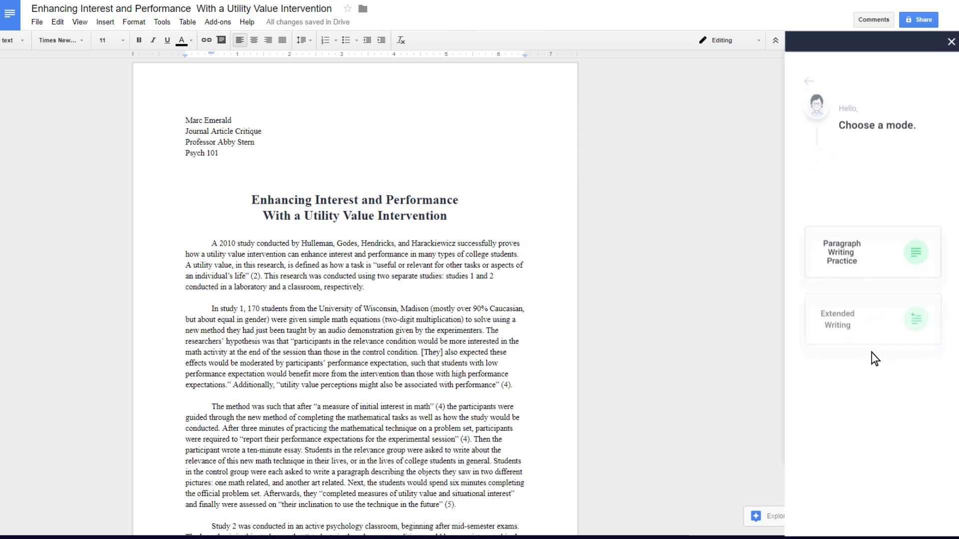
pyautogui.click(864, 313)
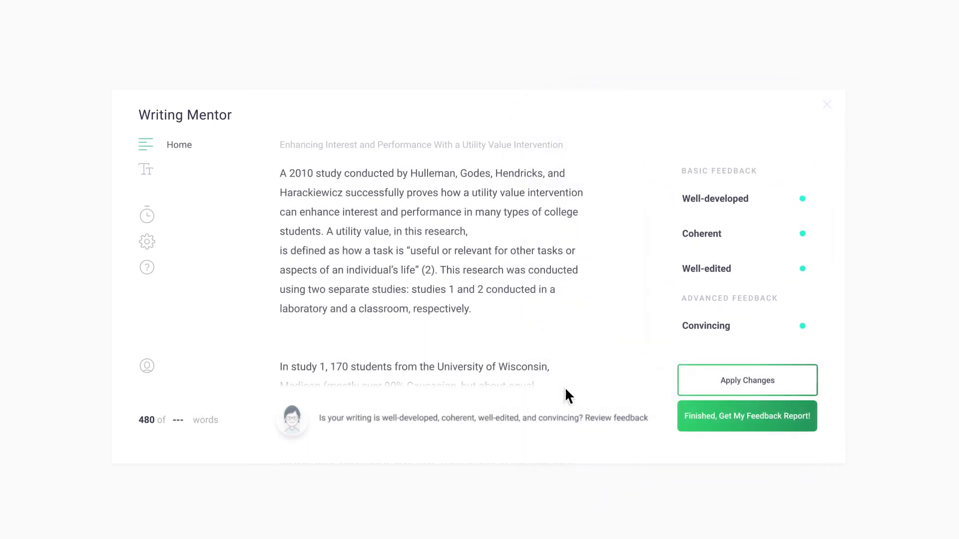
# Step: Add and highlight a 'psychology' topic under Well-developed > Topic development, then show the Mood terms
pyautogui.click(693, 206)
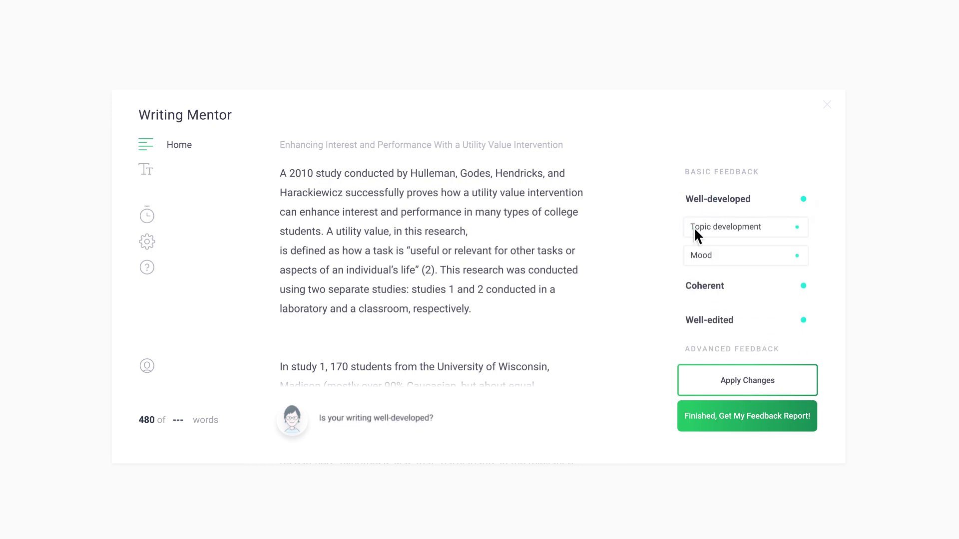
pyautogui.click(695, 232)
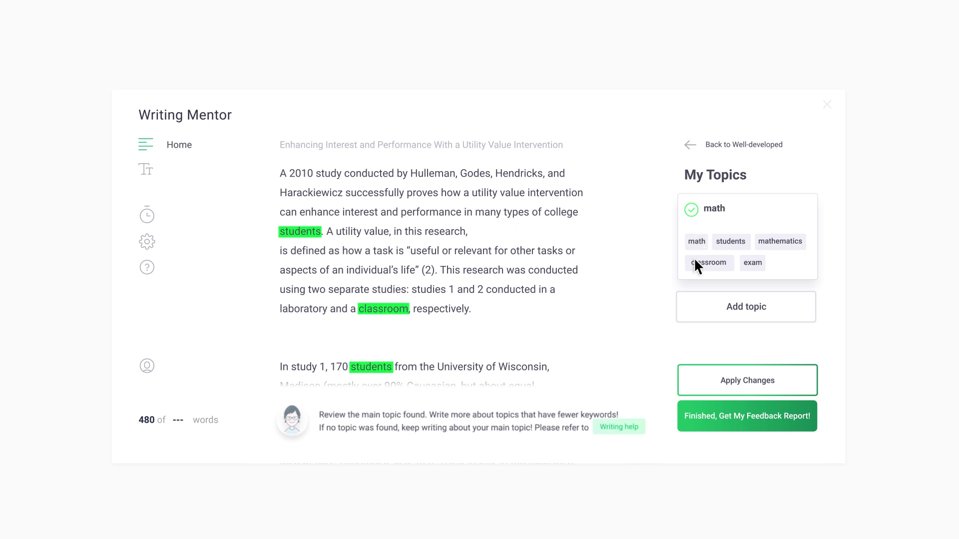
pyautogui.click(695, 307)
pyautogui.write('psychology')
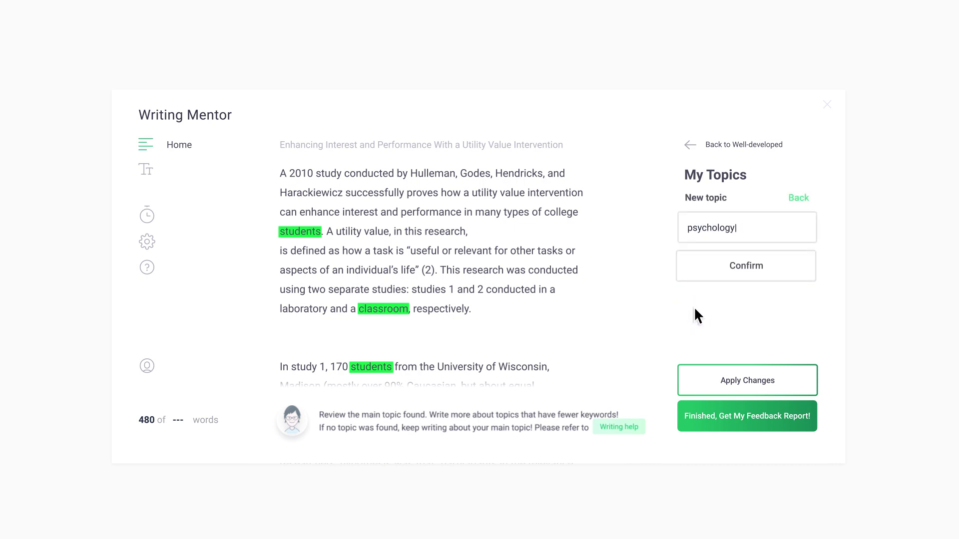
pyautogui.click(695, 270)
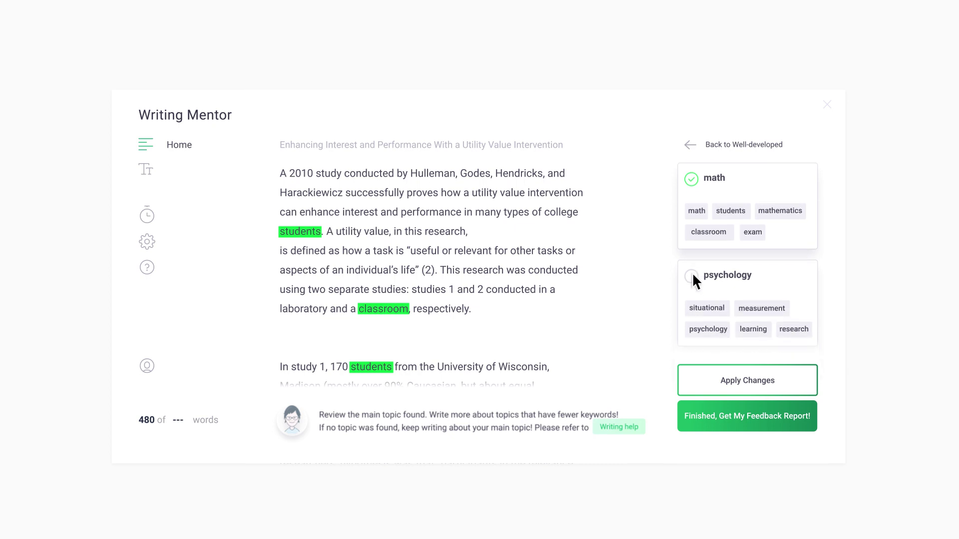
pyautogui.click(690, 273)
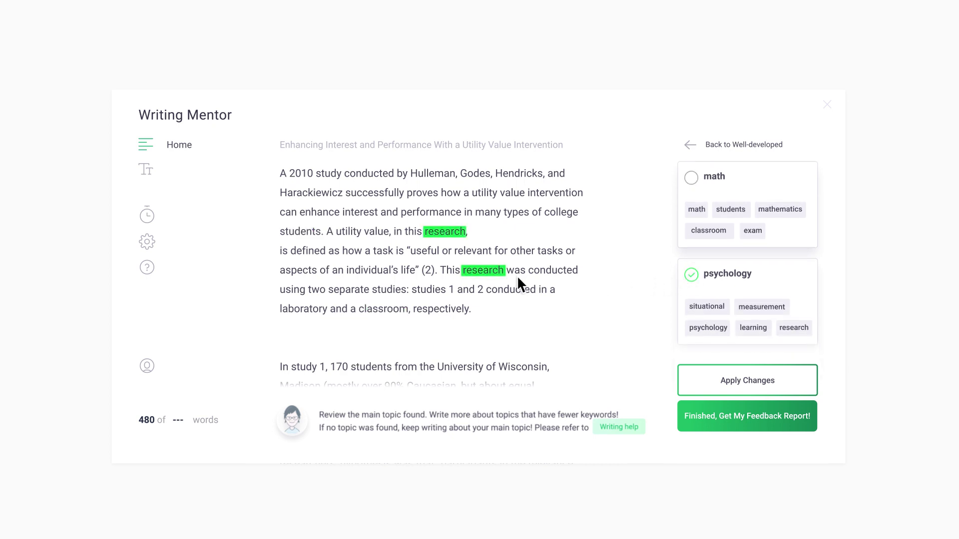
pyautogui.click(460, 275)
pyautogui.click(722, 263)
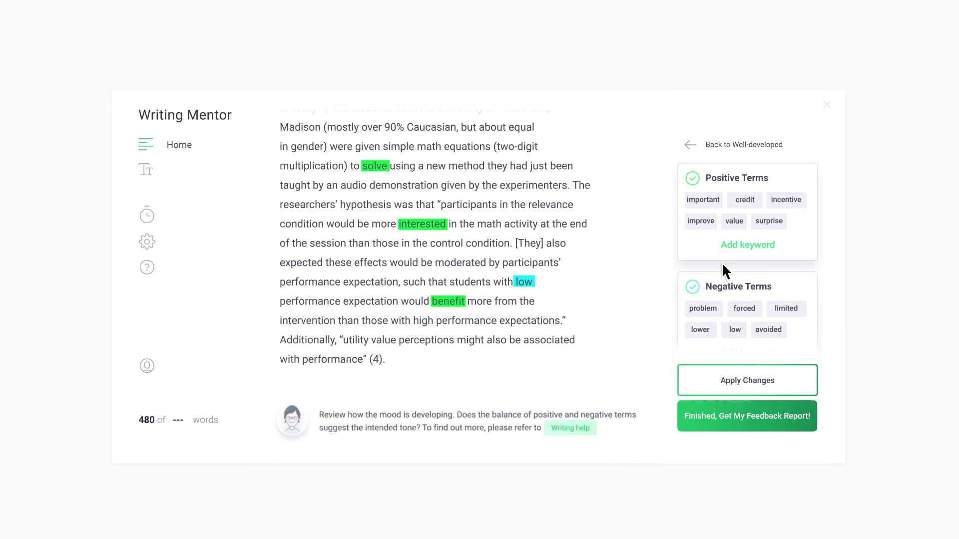
# Step: Under Coherent > Flow of ideas, select the Math and Psychology topics and scroll the highlighted essay
pyautogui.click(721, 263)
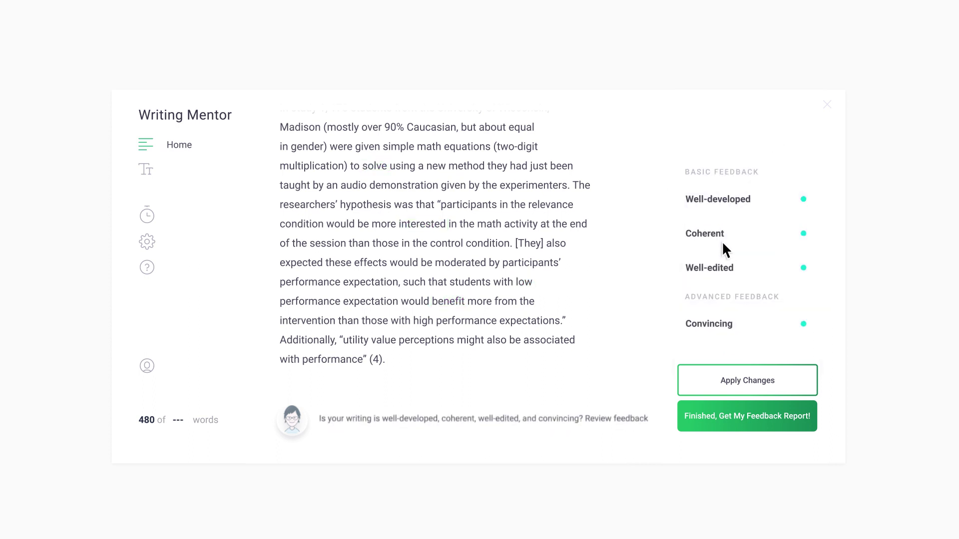
pyautogui.click(721, 241)
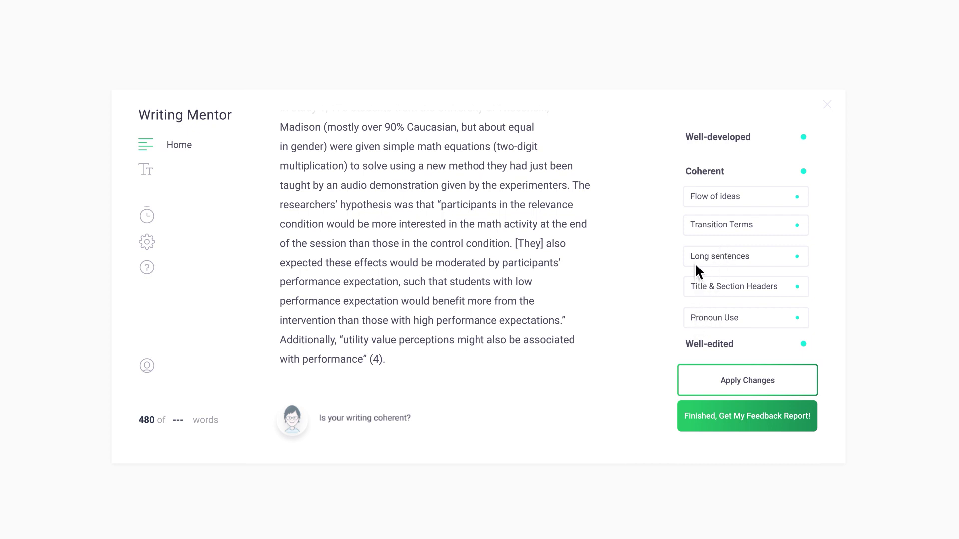
pyautogui.click(695, 203)
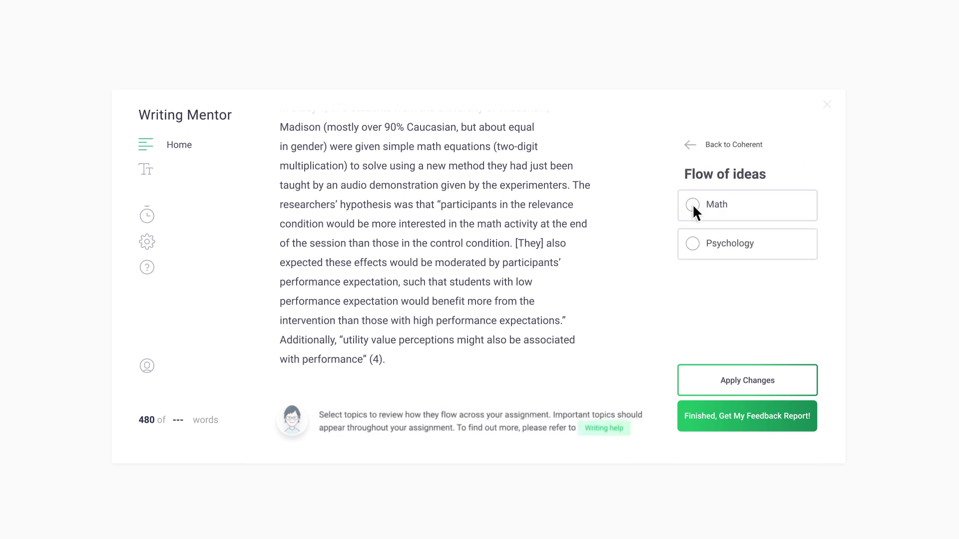
pyautogui.click(693, 205)
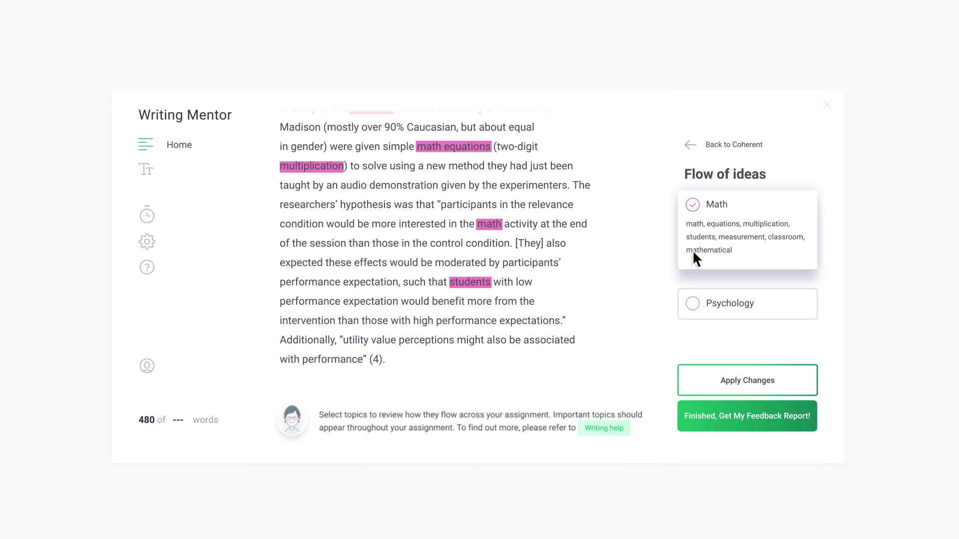
pyautogui.scroll(-1, 694, 270)
pyautogui.click(693, 269)
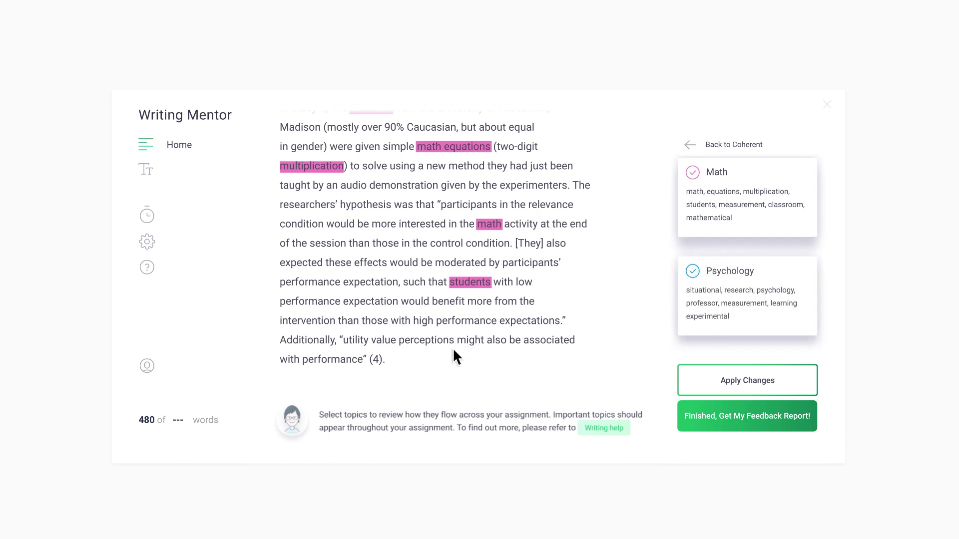
pyautogui.scroll(-3, 454, 351)
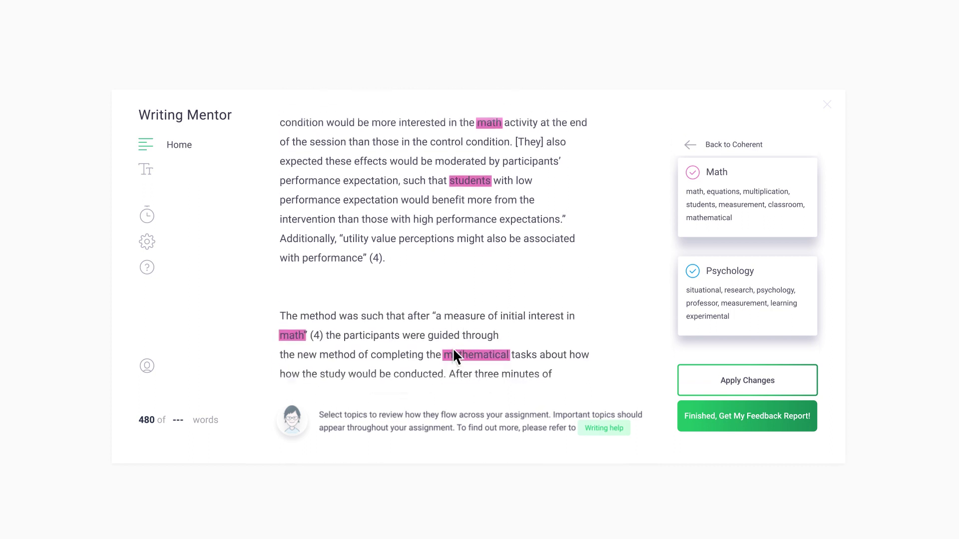
pyautogui.scroll(7, 453, 349)
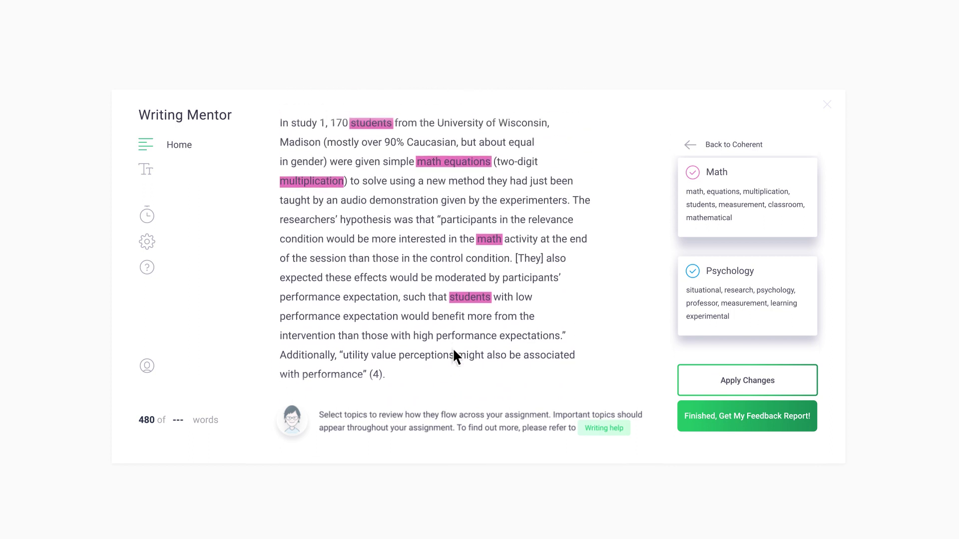
# Step: Under Coherent > Transition Terms, replace the highlighted 'Additionally' with its synonym 'Also'
pyautogui.scroll(1, 529, 288)
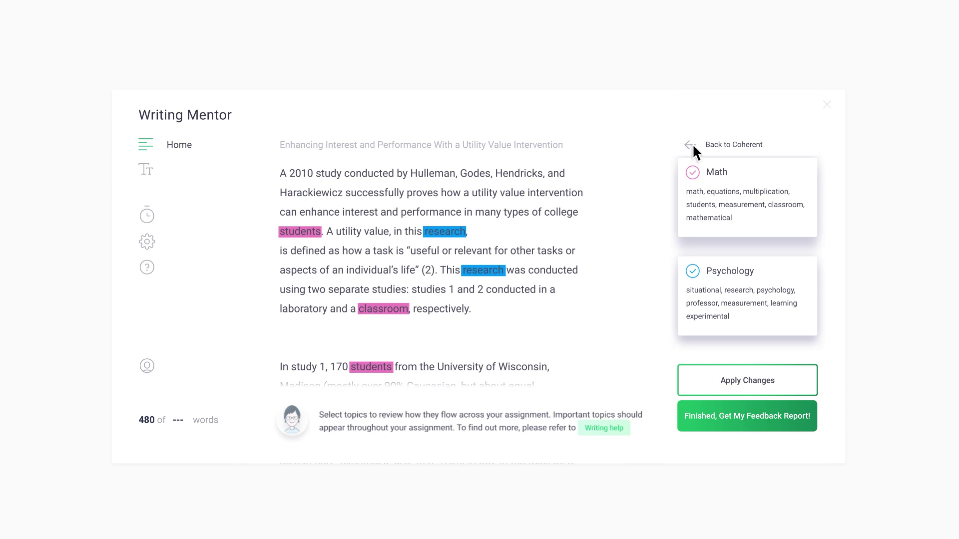
pyautogui.click(692, 144)
pyautogui.click(692, 232)
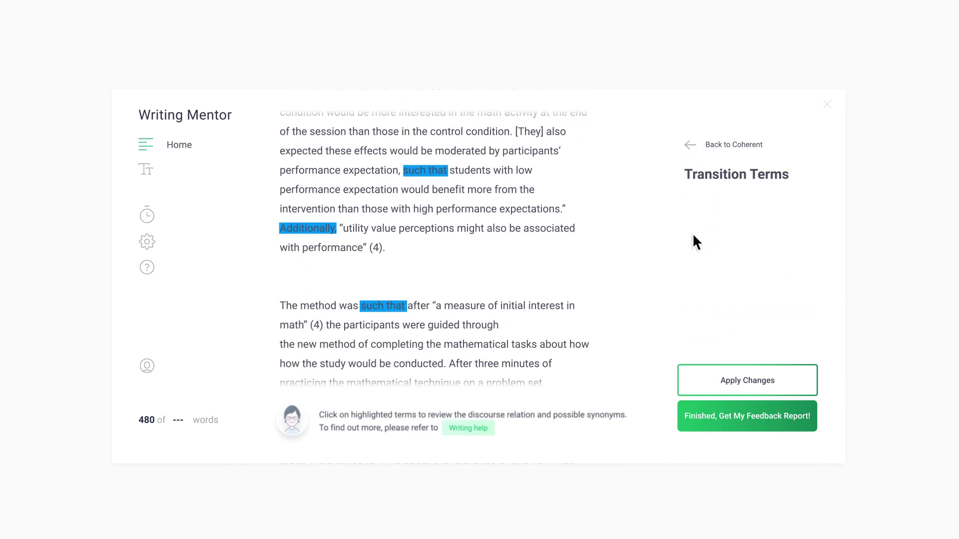
pyautogui.click(331, 230)
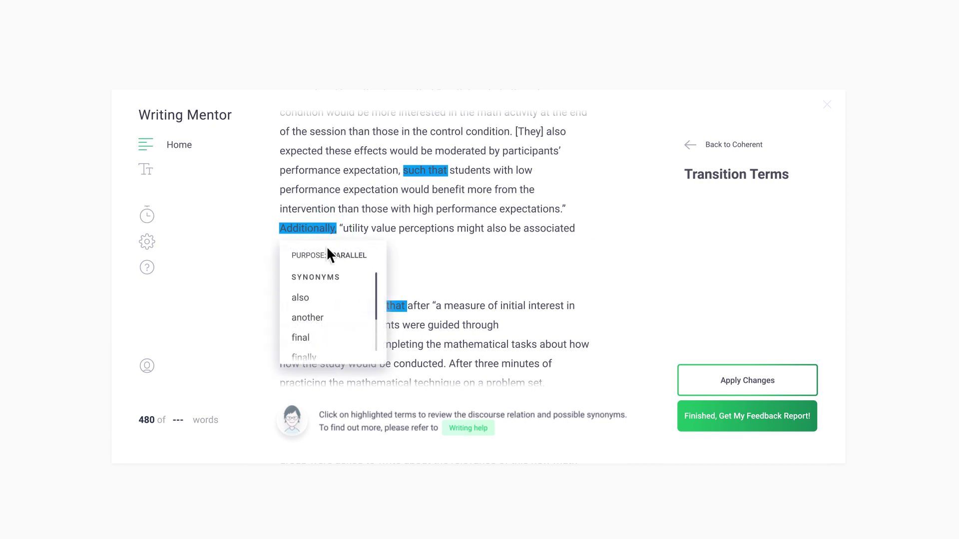
pyautogui.click(311, 297)
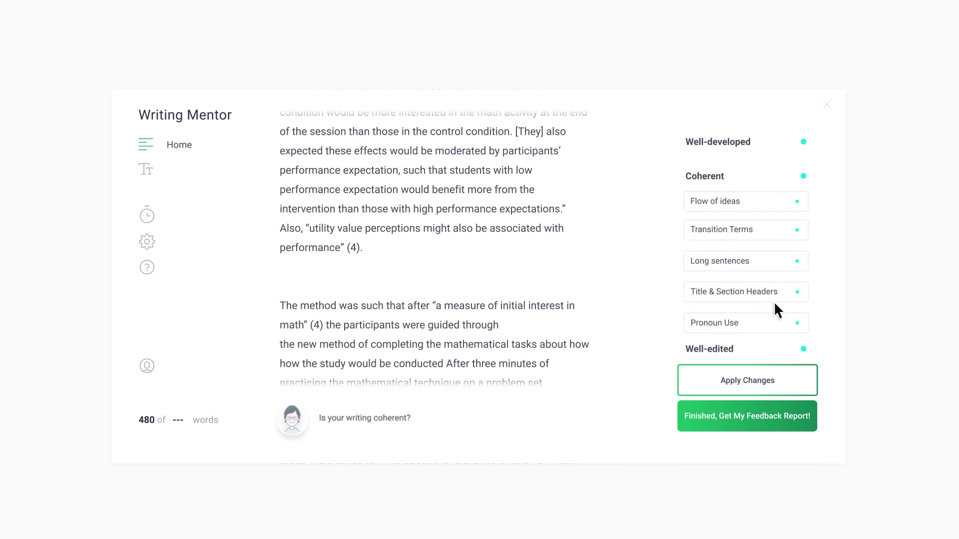
# Step: Review the 16 flagged Grammar, Usage & Mechanics errors under Well-edited, then return to the Well-edited options
pyautogui.click(774, 332)
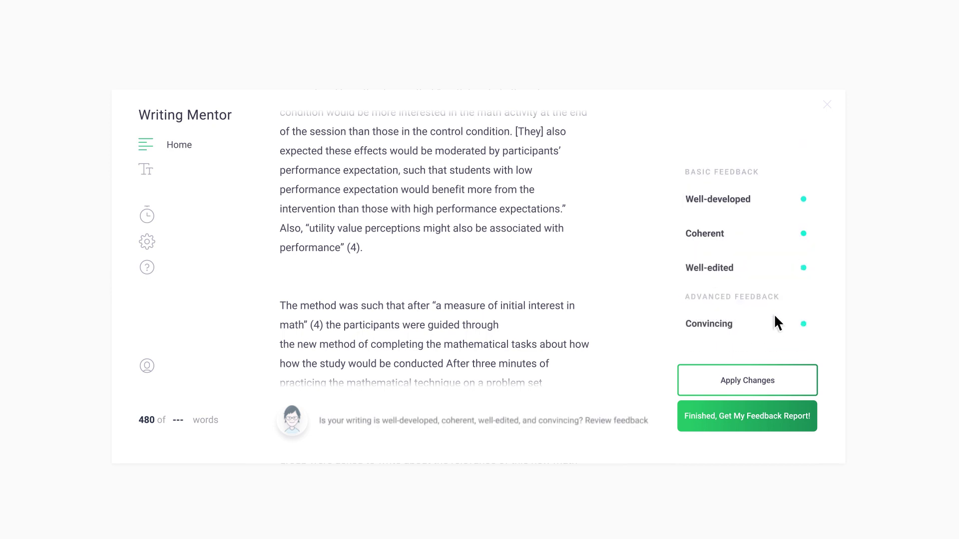
pyautogui.click(775, 278)
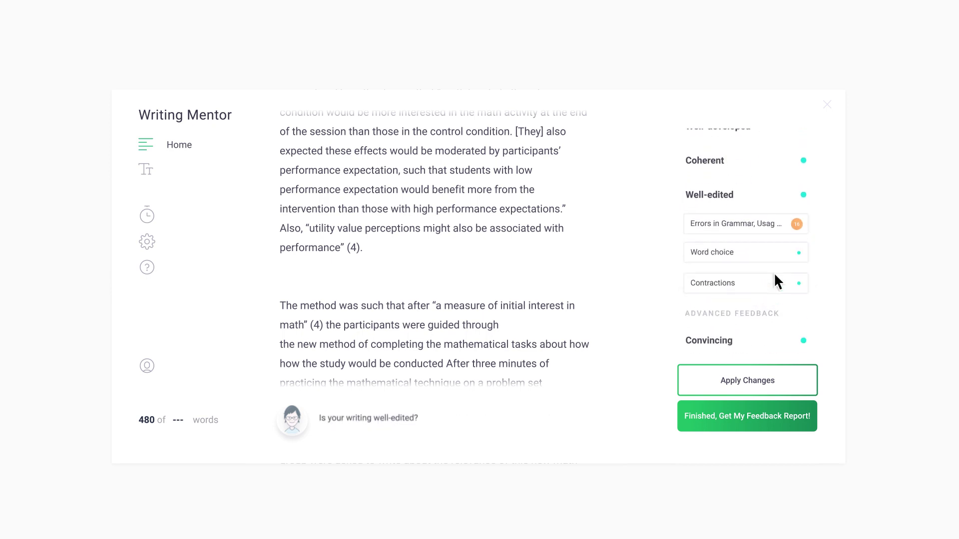
pyautogui.click(774, 231)
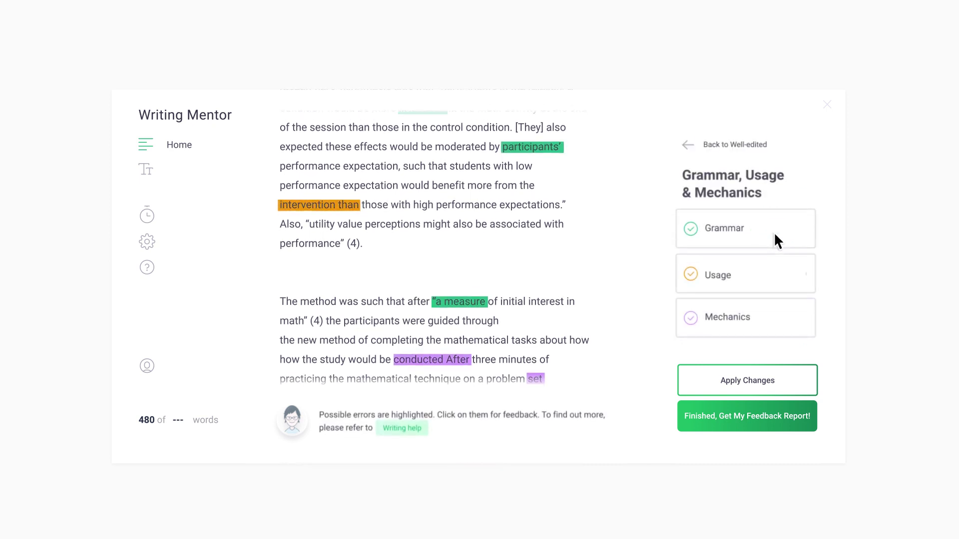
pyautogui.moveTo(538, 280)
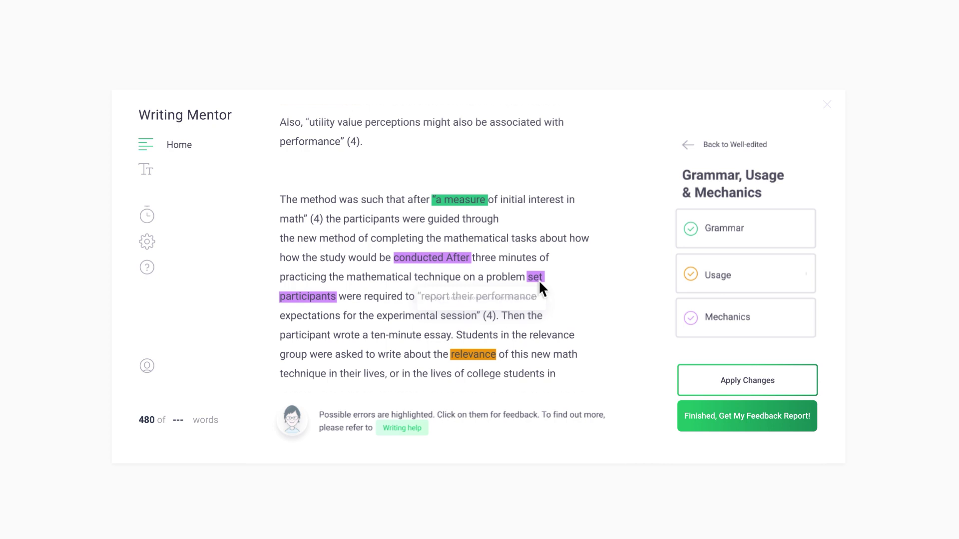
pyautogui.click(539, 279)
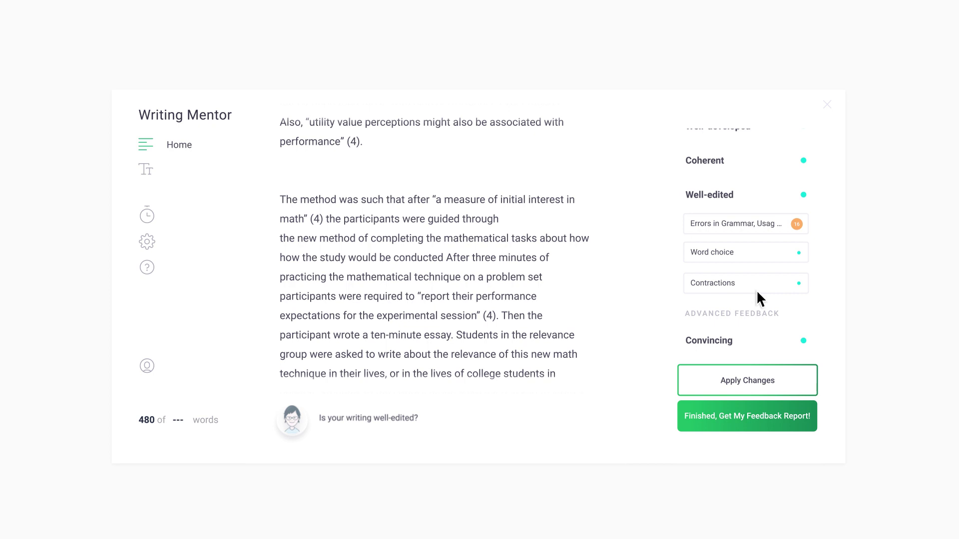
# Step: Under Convincing > Sources, turn on See Claims to highlight the 4 citations and claim terms, then apply
pyautogui.click(756, 198)
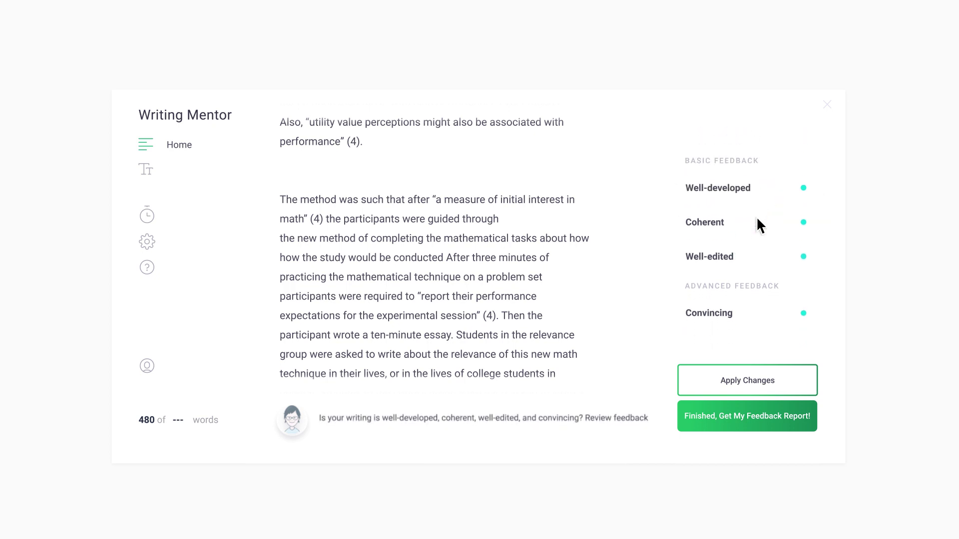
pyautogui.click(756, 319)
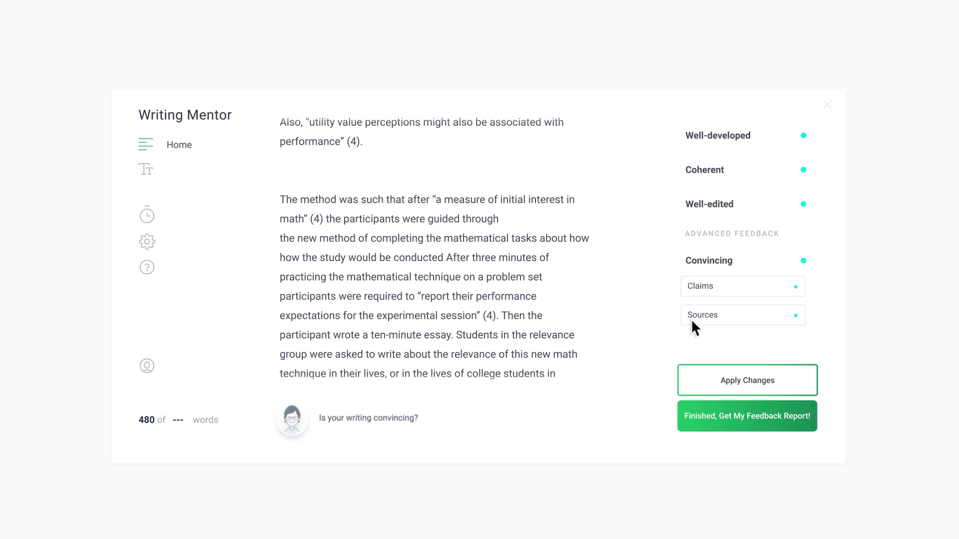
pyautogui.click(690, 320)
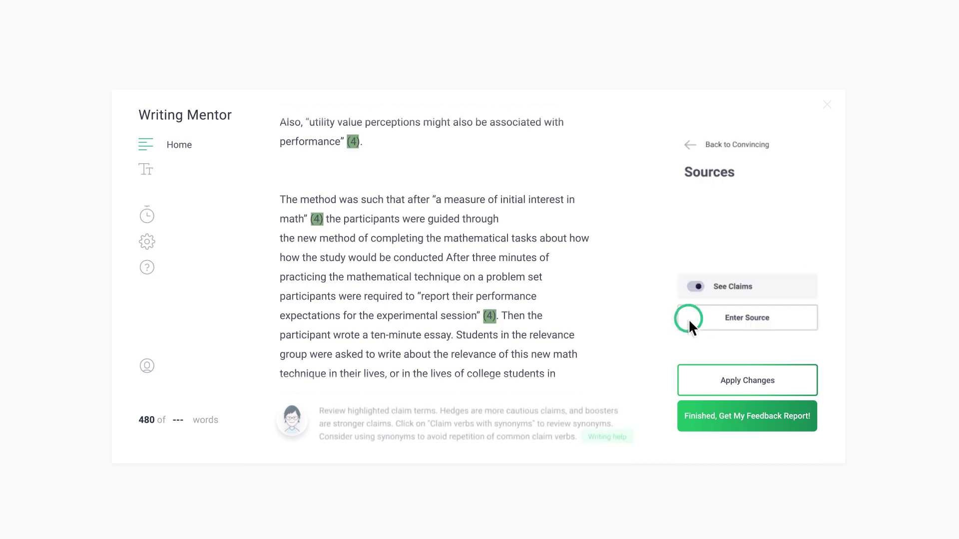
pyautogui.click(697, 286)
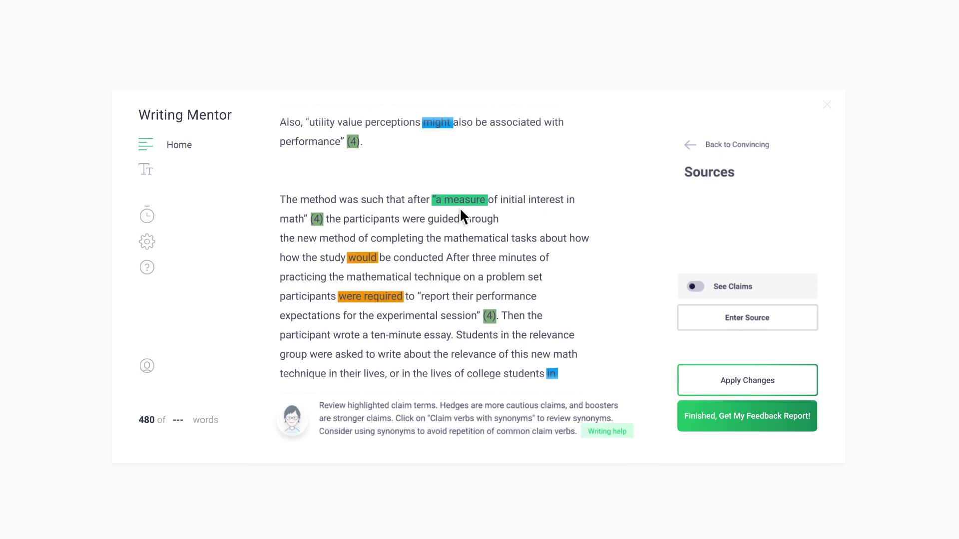
pyautogui.click(730, 390)
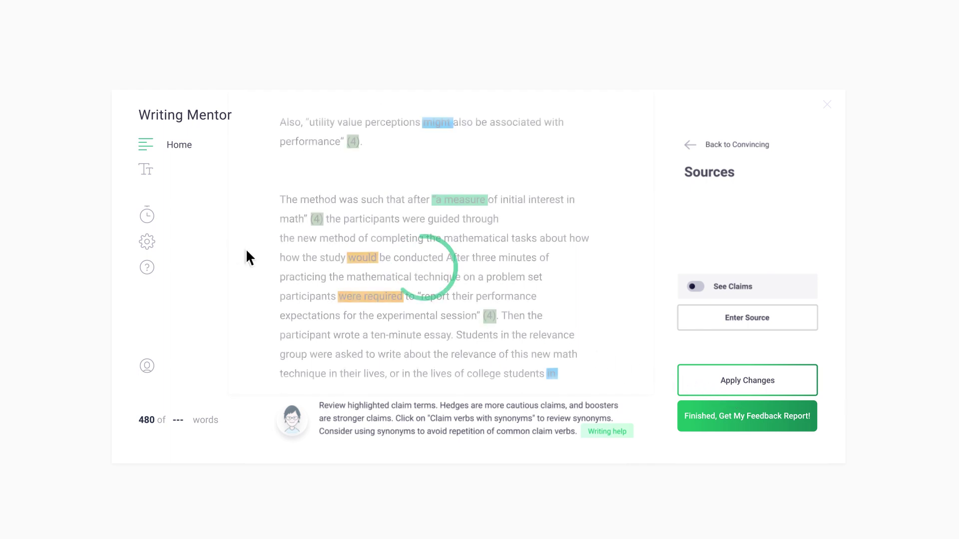
# Step: Browse the Timer, Settings, Help topics and Profile saved reports, ending back on the Home feedback page
pyautogui.click(147, 217)
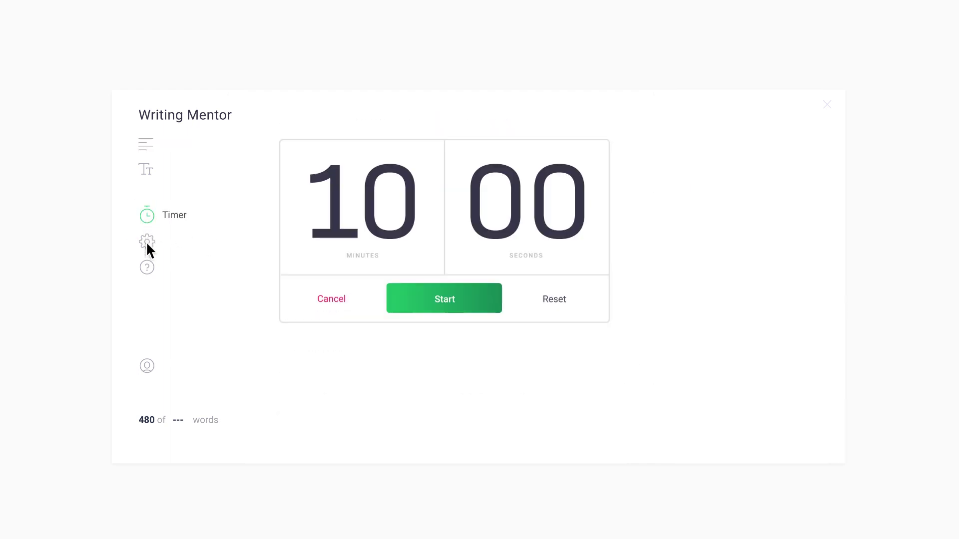
pyautogui.click(147, 243)
pyautogui.click(147, 269)
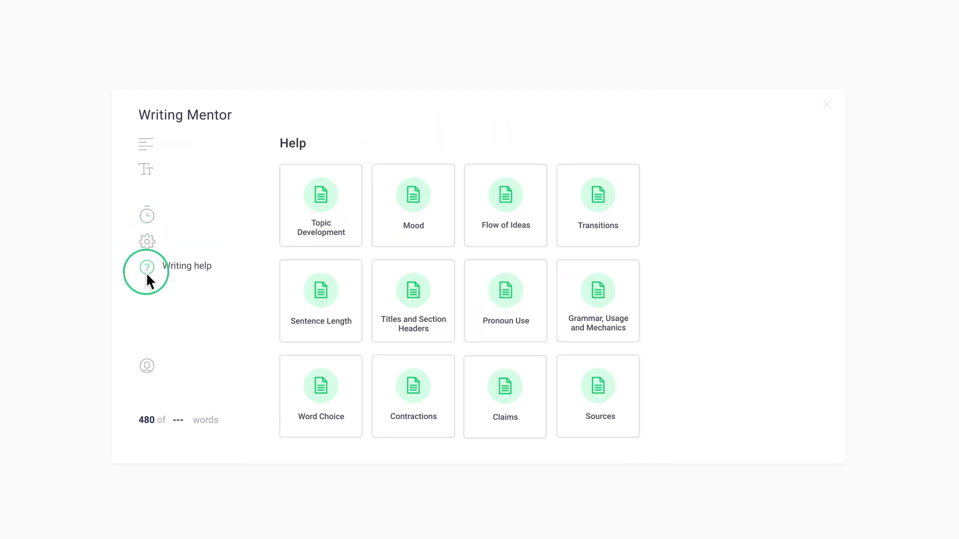
pyautogui.click(147, 366)
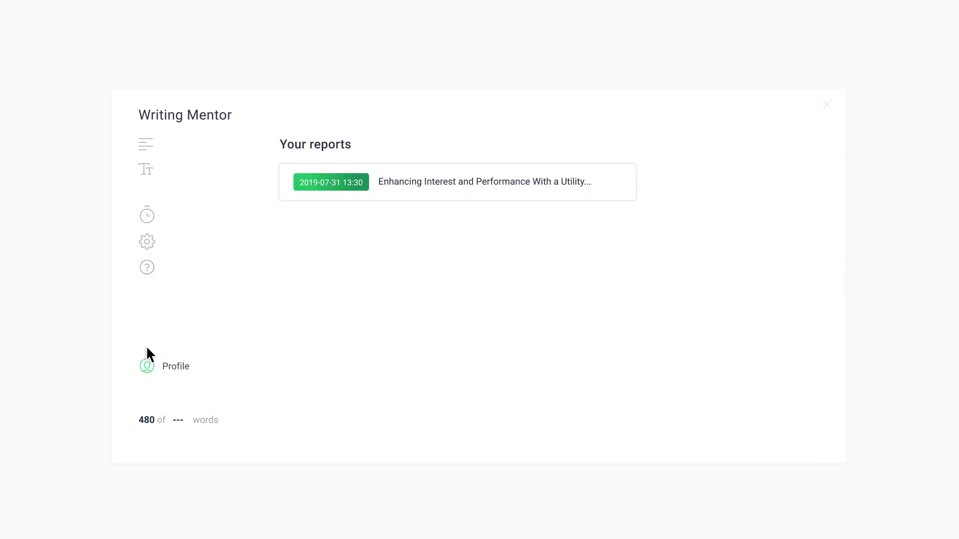
pyautogui.click(148, 147)
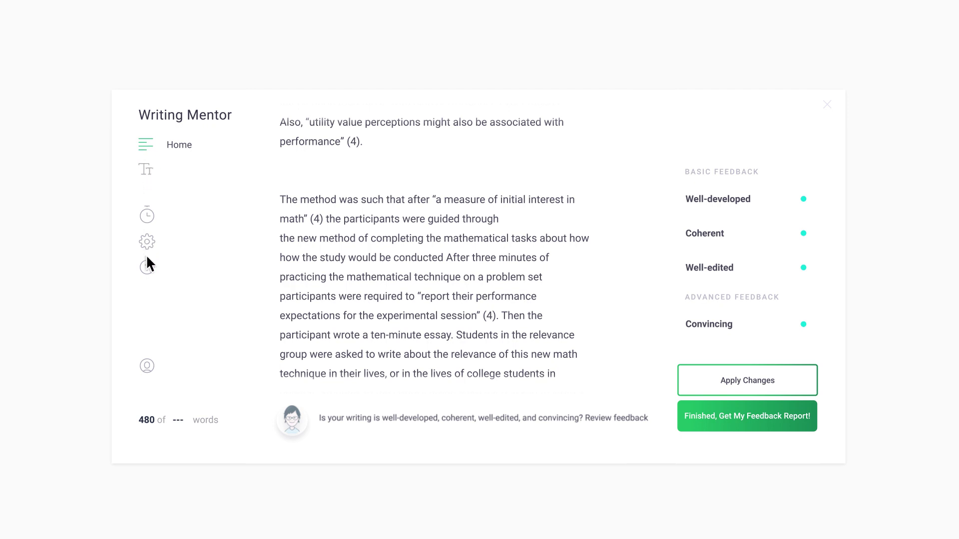
pyautogui.click(147, 267)
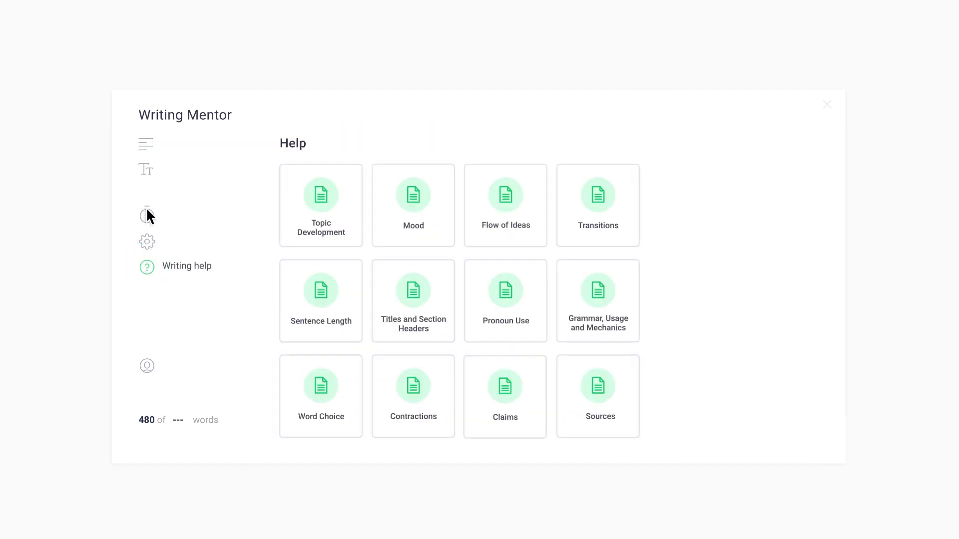
pyautogui.click(147, 150)
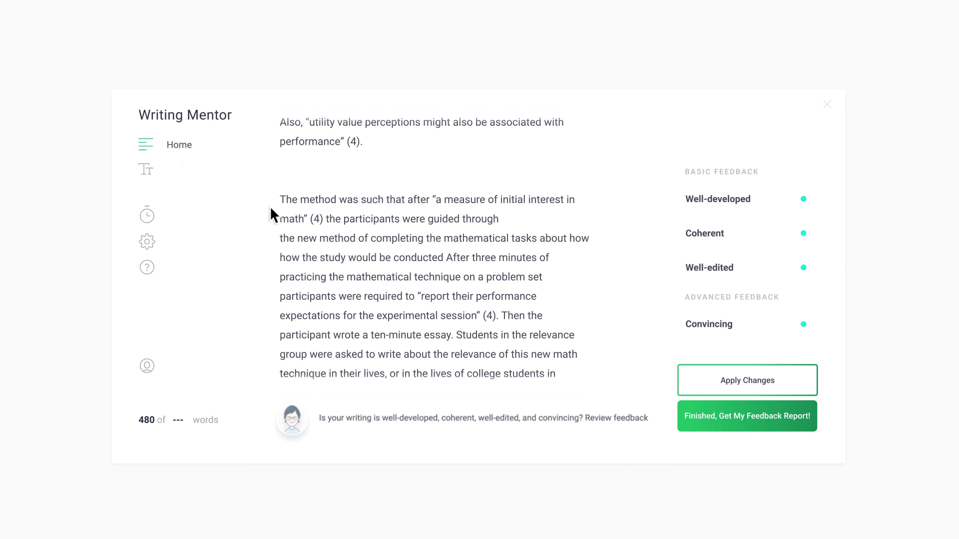
# Step: Generate the summary feedback report and finish it to reach the survey
pyautogui.click(746, 423)
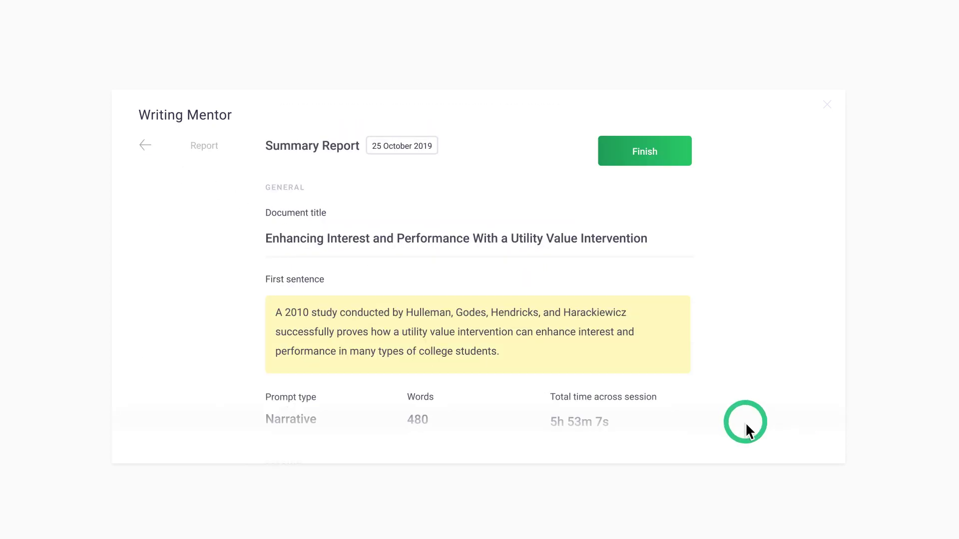
pyautogui.scroll(-3, 746, 424)
pyautogui.scroll(-4, 745, 422)
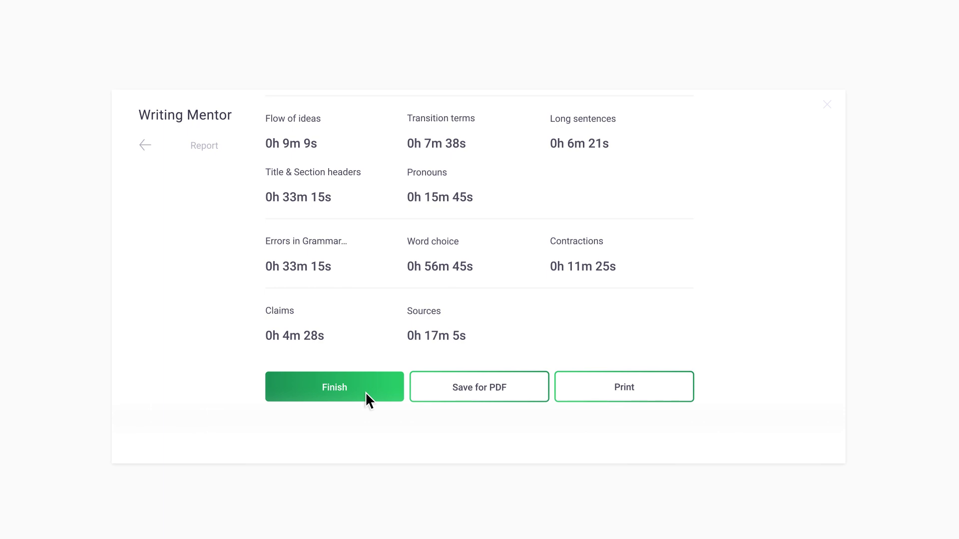
pyautogui.click(365, 392)
# Step: Rate the survey statements 2, 3, 2 and 3 stars, then close Writing Mentor
pyautogui.click(650, 248)
pyautogui.click(663, 286)
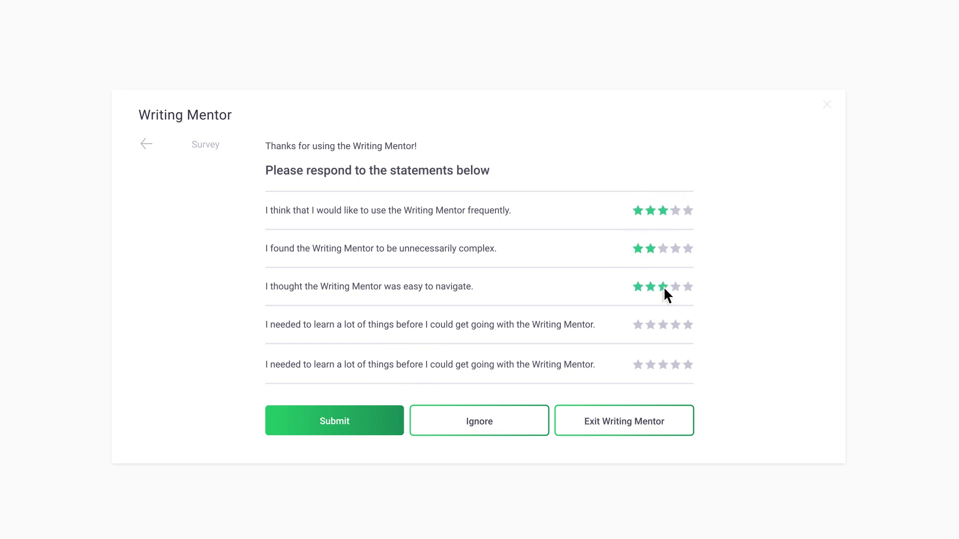
pyautogui.click(650, 325)
pyautogui.click(663, 364)
pyautogui.click(828, 105)
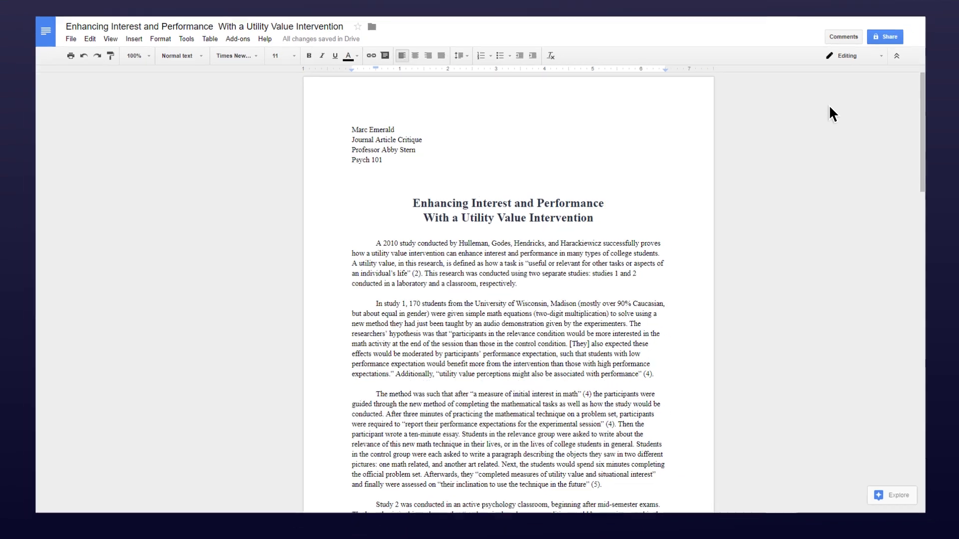